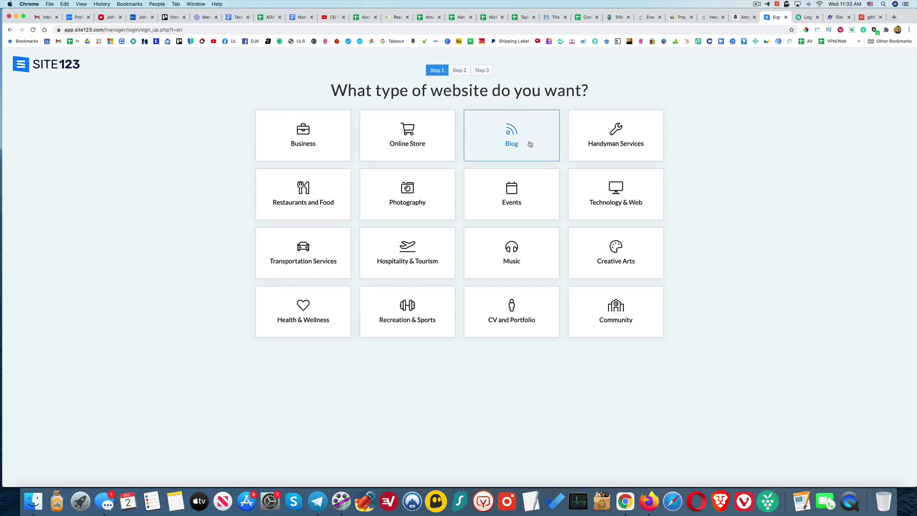
- Choose Blog as the website type and name it 'Learn from Lance'
click(529, 144)
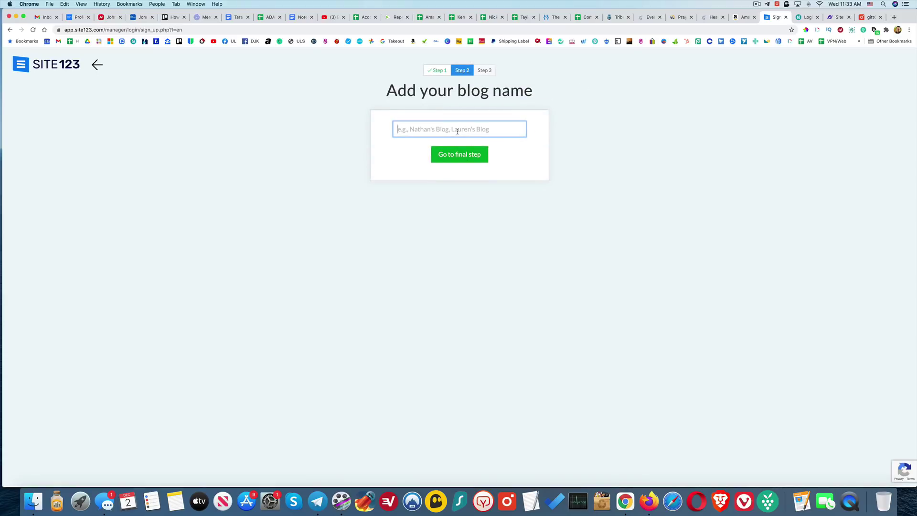
text(Learn from Lance)
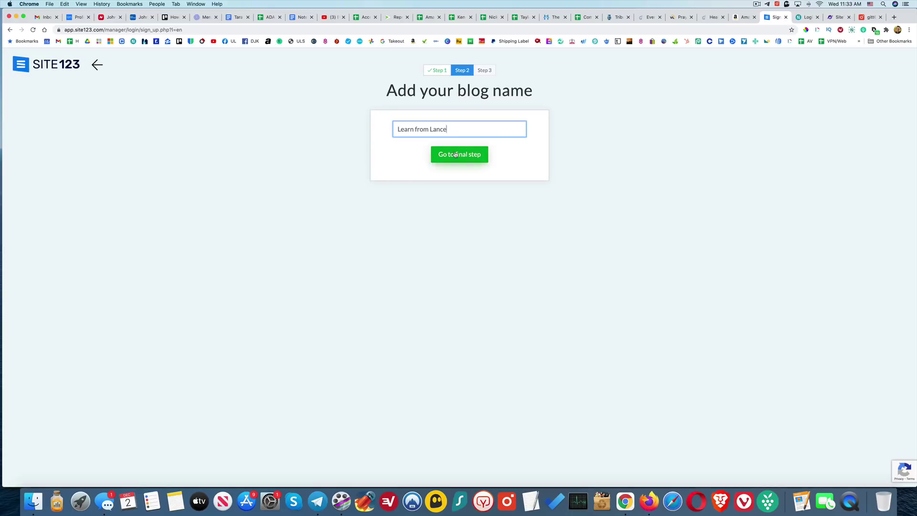
click(464, 155)
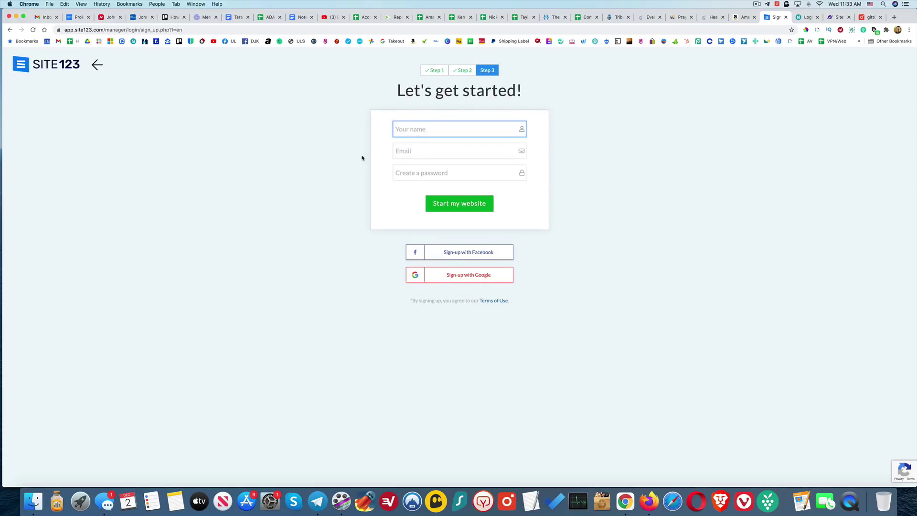
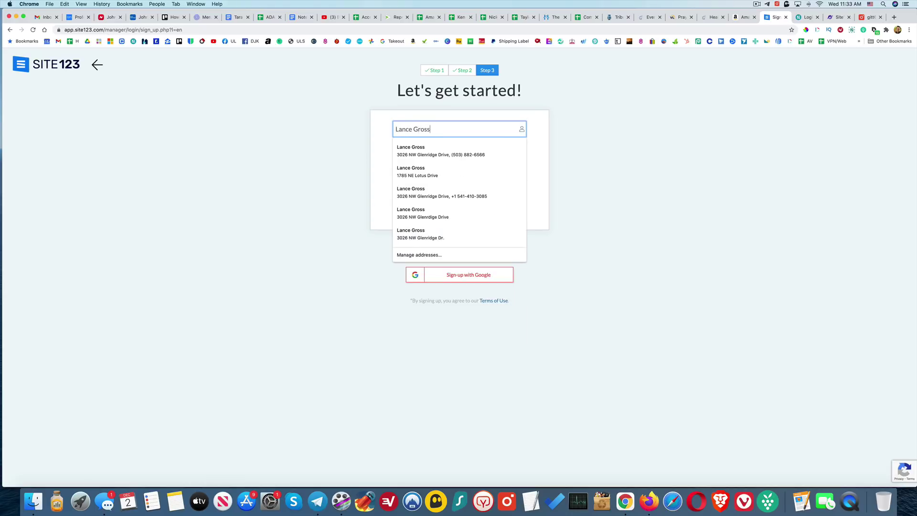
- Enter the account holder's full name, e-mail address and password, and start the website
key(Tab)
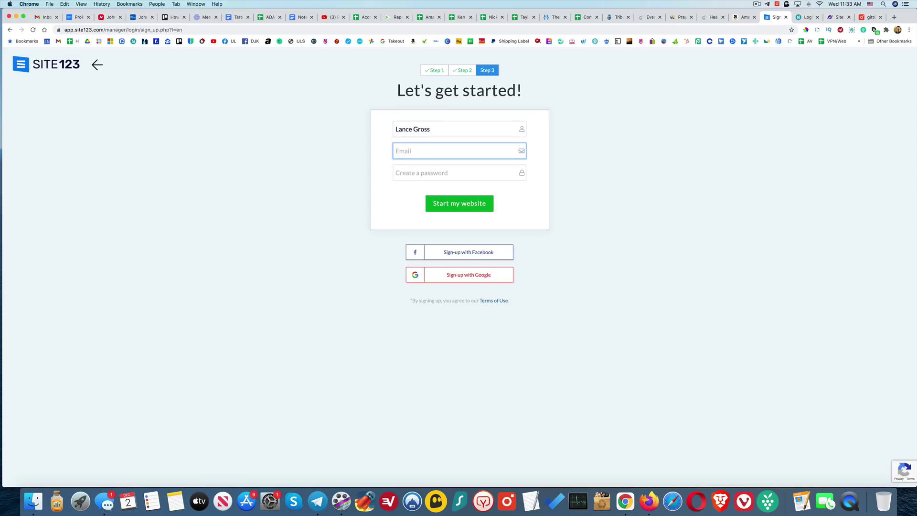
key(Tab)
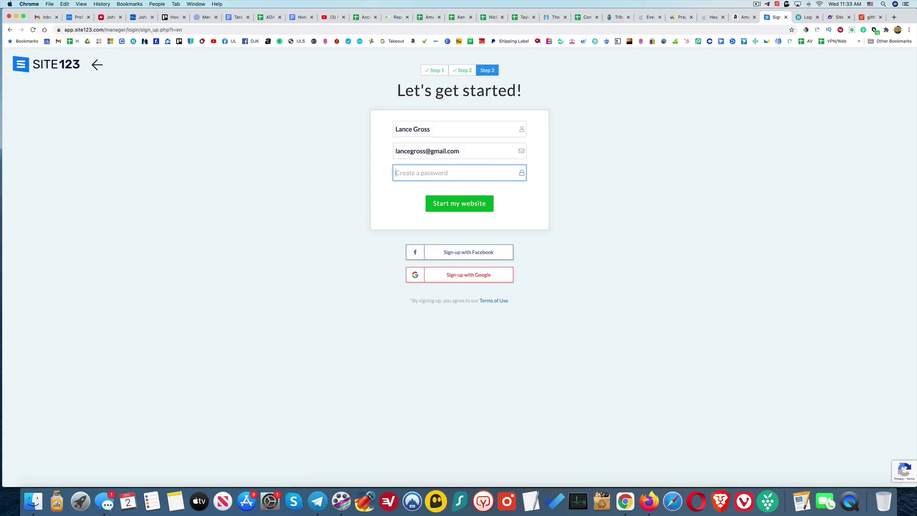
key(BackSpace)
key(BackSpace)
click(471, 206)
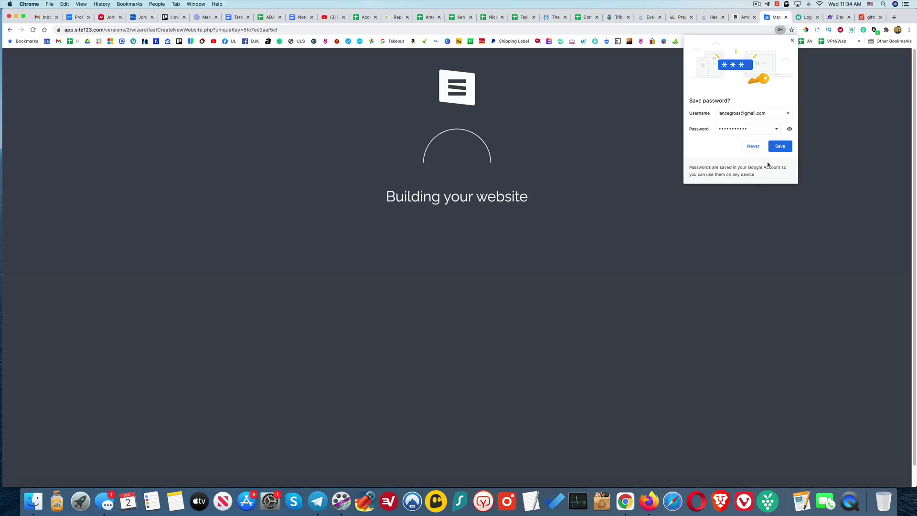
- Save the new password in the browser, dismiss the welcome message, and scroll through the generated site
click(784, 148)
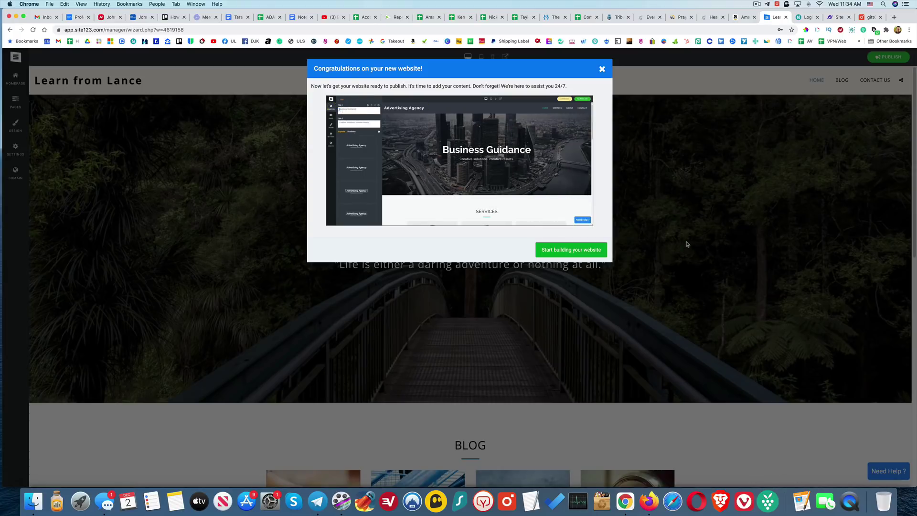
click(566, 254)
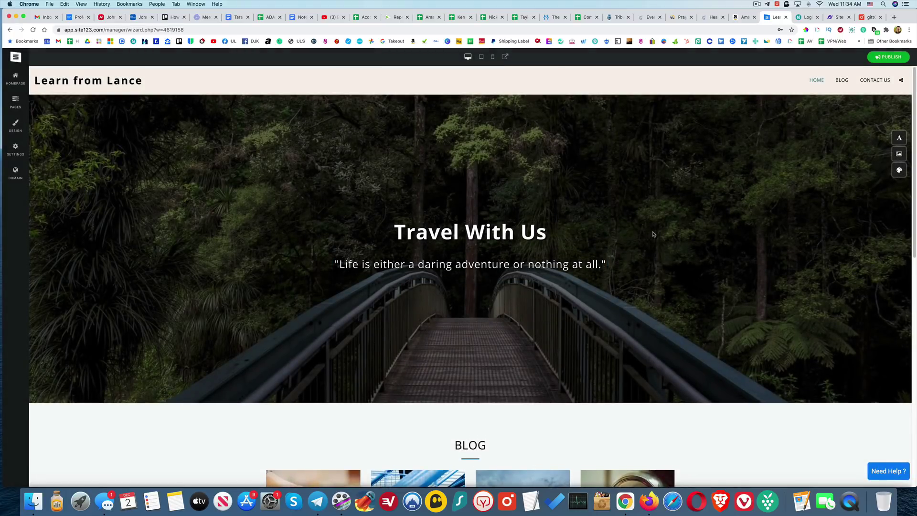
scroll(655, 241, down, 5)
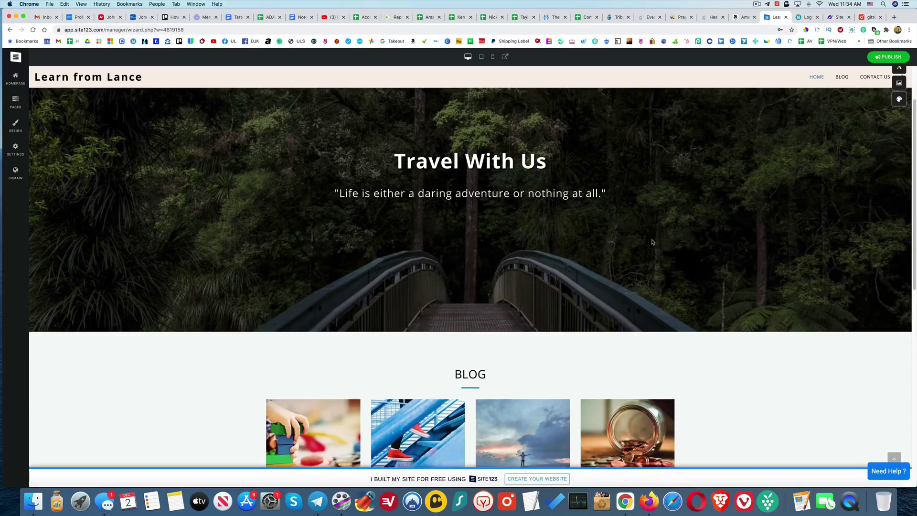
scroll(681, 254, down, 6)
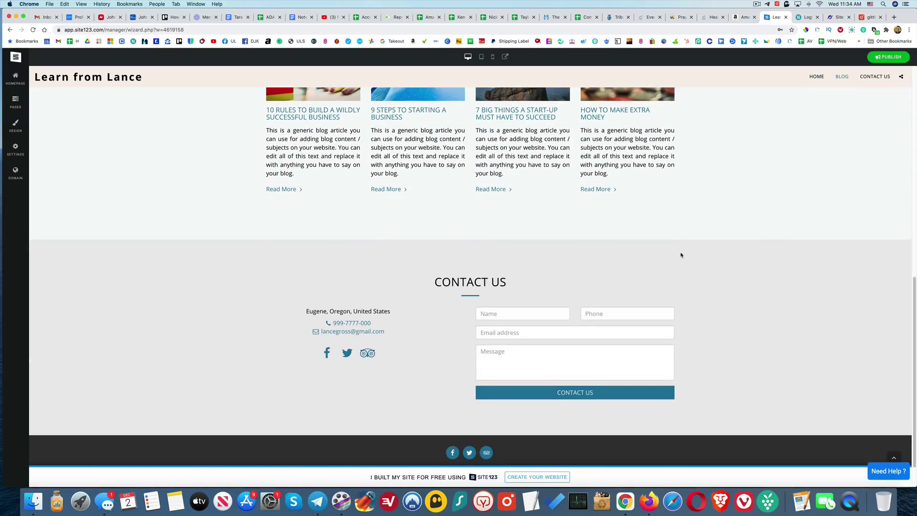
scroll(681, 256, up, 5)
scroll(681, 256, up, 6)
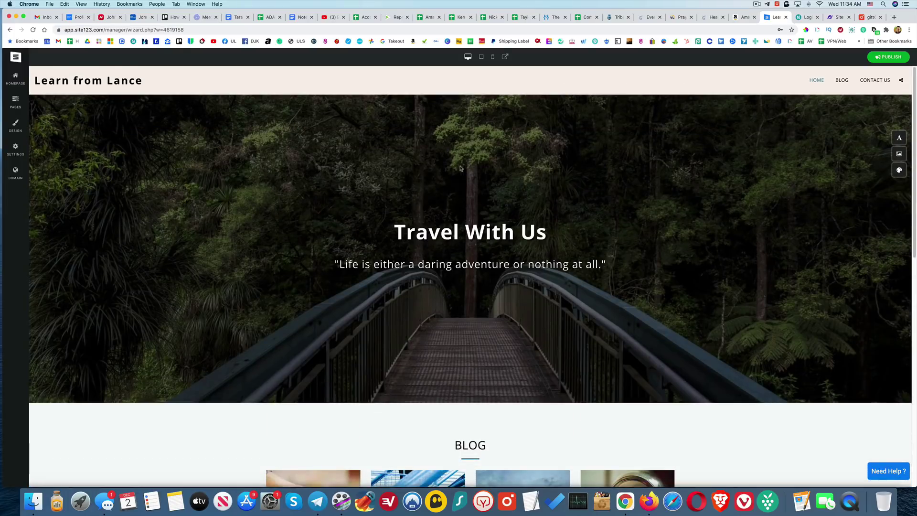
scroll(651, 301, down, 2)
scroll(650, 302, down, 3)
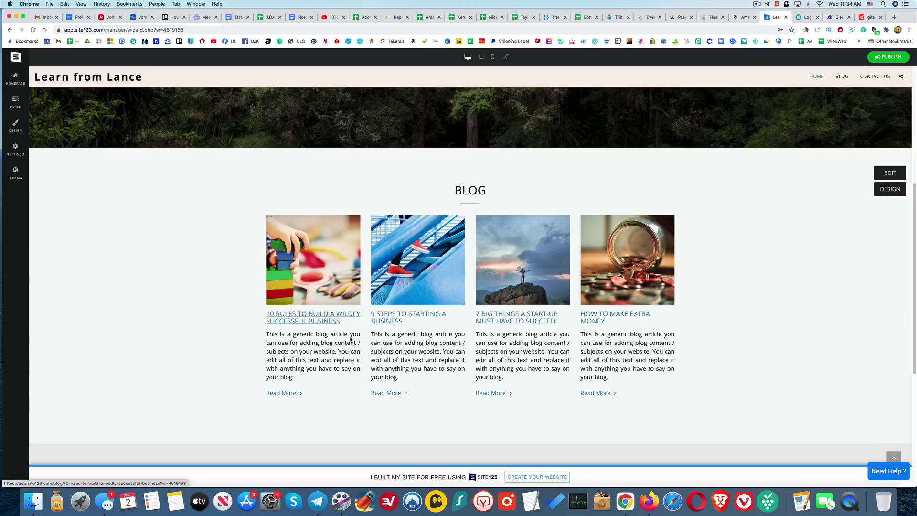
scroll(703, 318, down, 4)
scroll(700, 318, down, 2)
scroll(698, 318, up, 10)
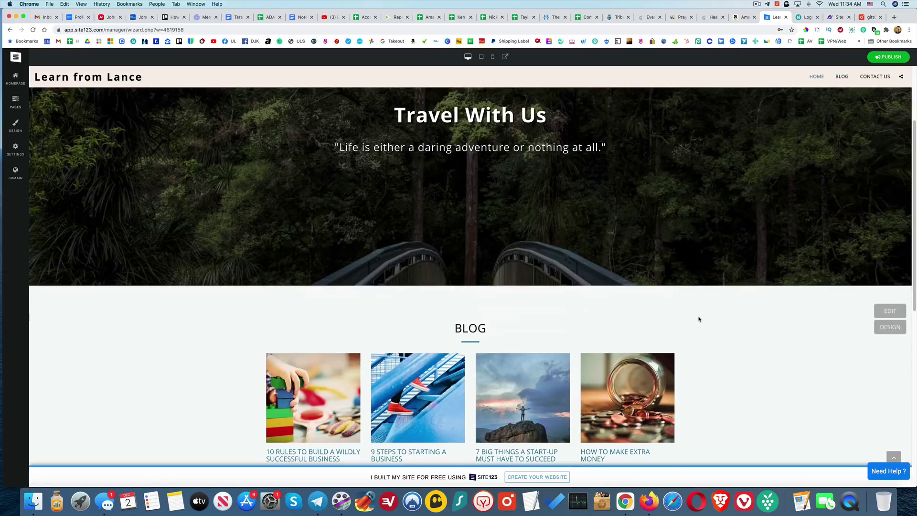
- Open the first blog post, '10 Rules to Build a Wildly Successful Business', from the Blog section
click(844, 82)
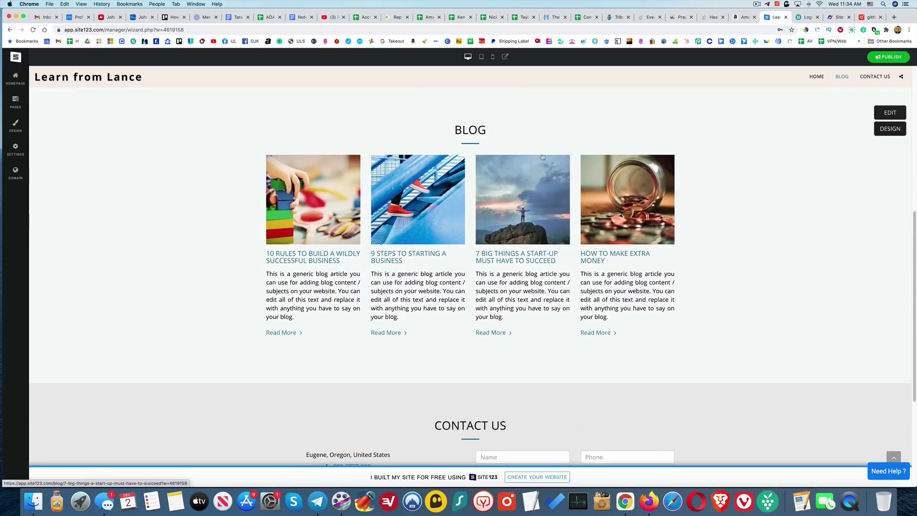
click(310, 260)
scroll(241, 266, down, 15)
scroll(243, 276, down, 2)
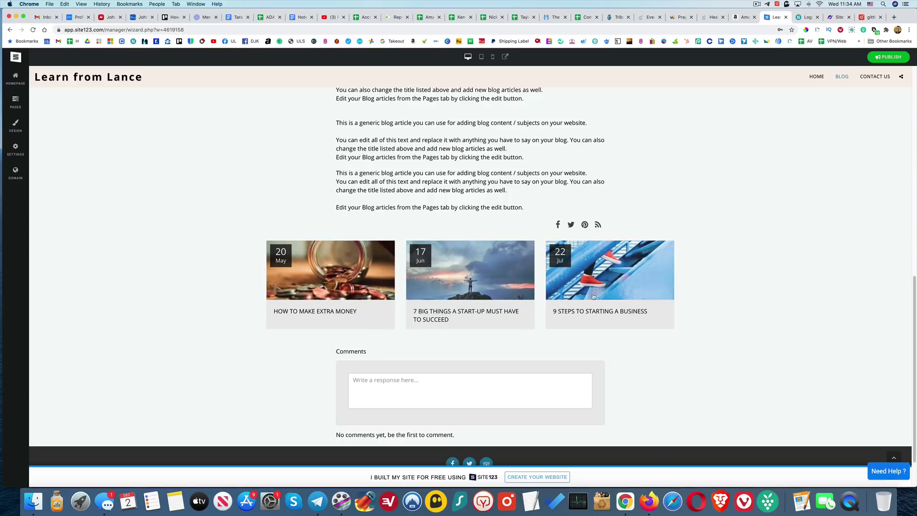
click(358, 258)
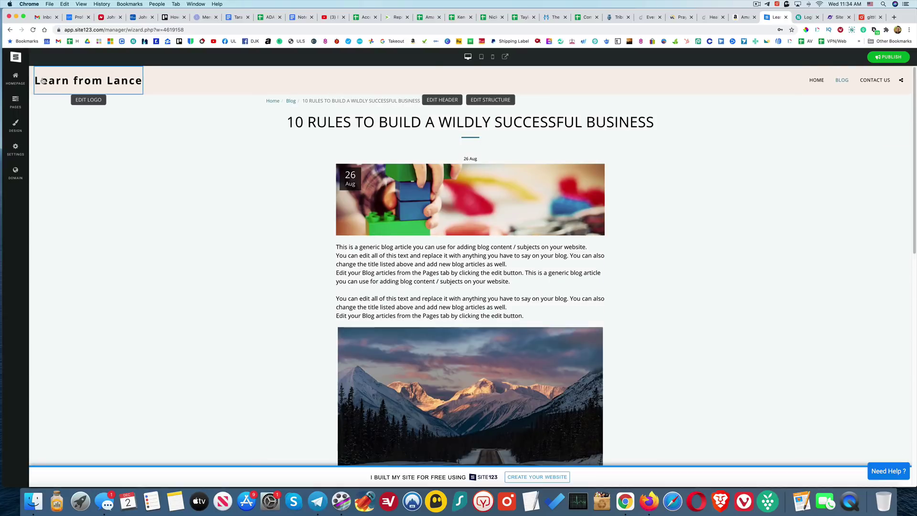
- Change the hero title to 'Get Ready to Learn' and its subtitle to "Learning is a life long adventure"
click(16, 79)
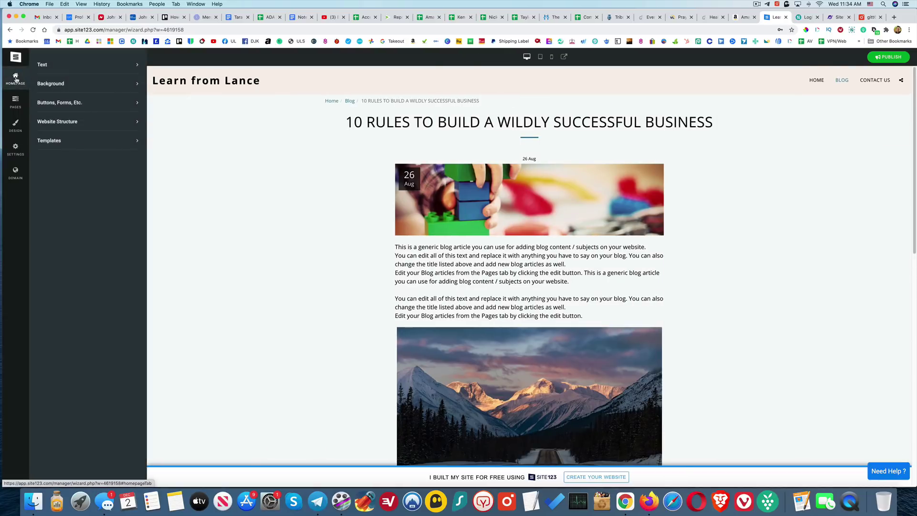
click(134, 65)
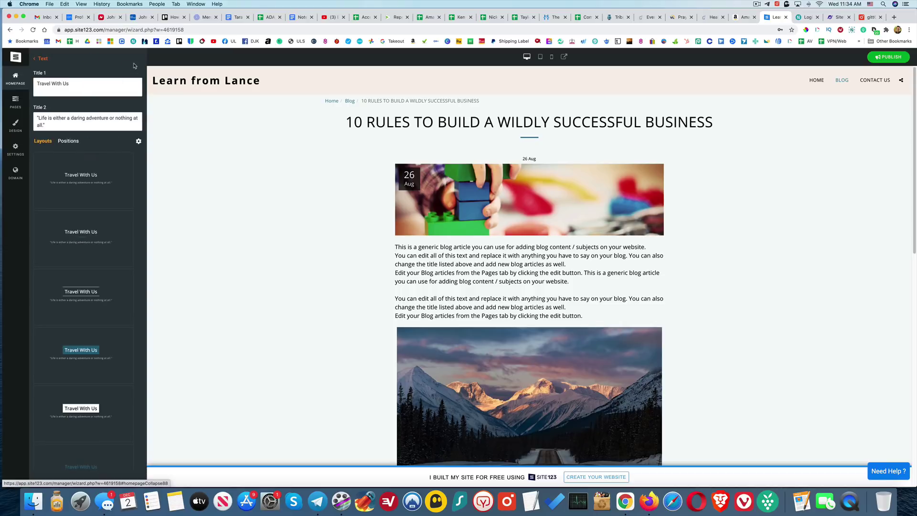
click(119, 85)
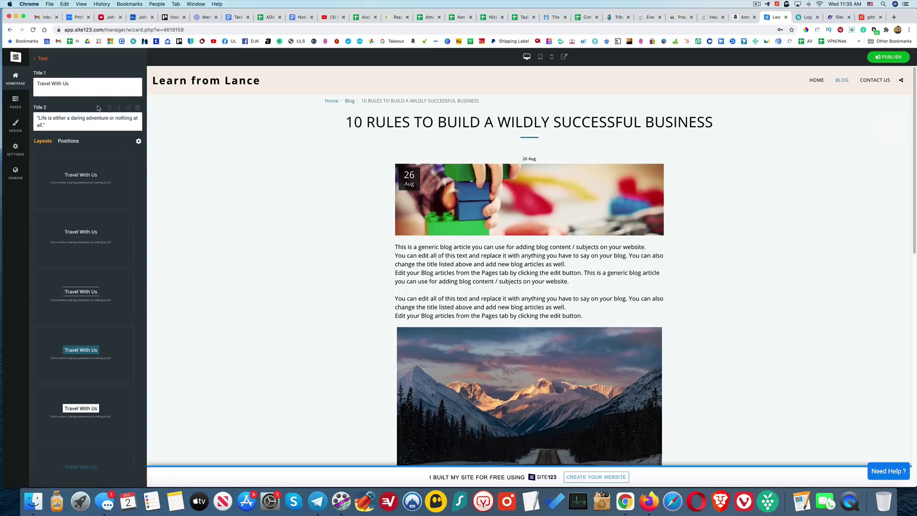
drag(72, 84, 37, 83)
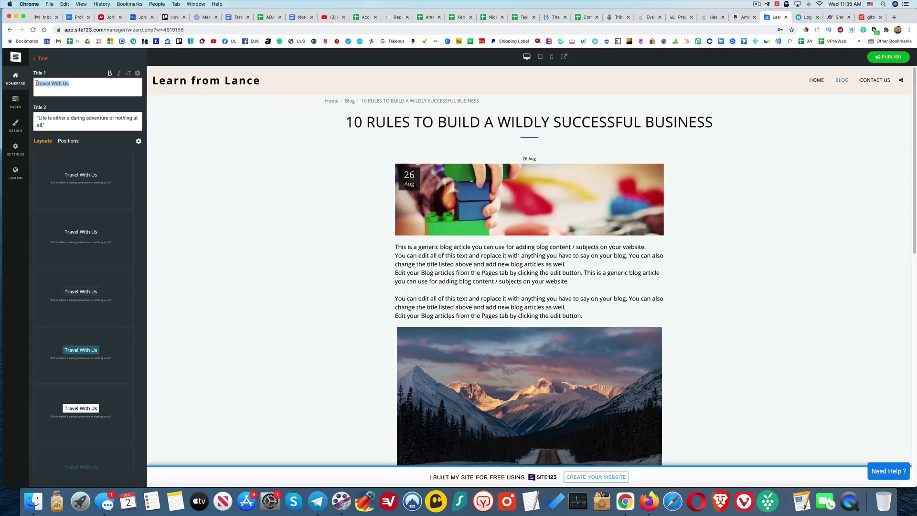
text(Get Ready)
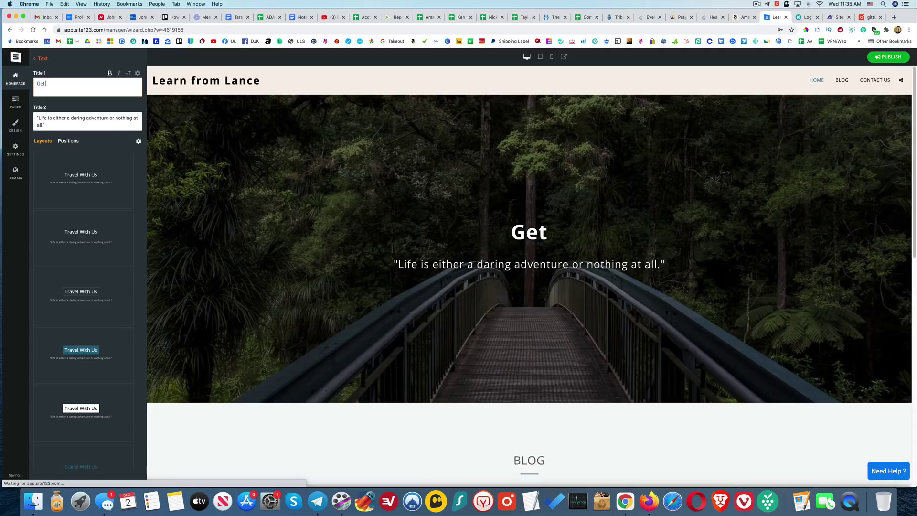
text( to Learn)
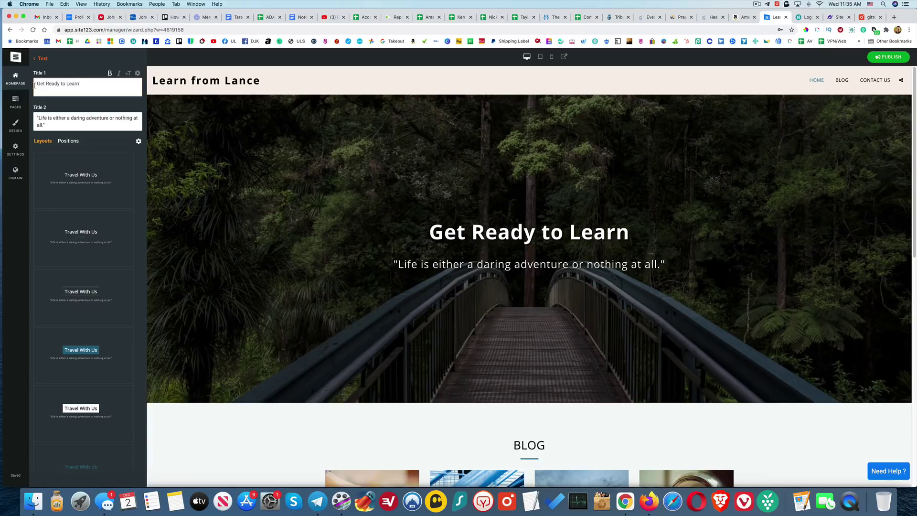
drag(53, 125, 32, 118)
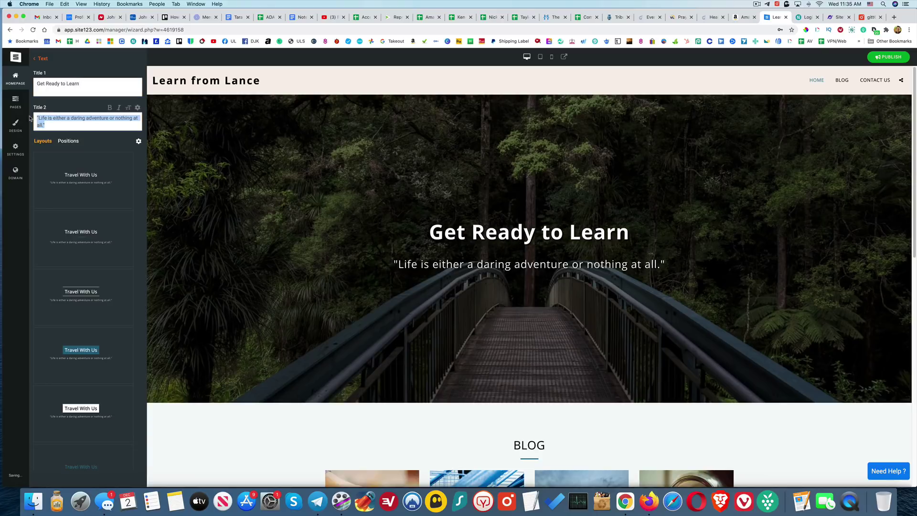
key(BackSpace)
text("Learning is a life)
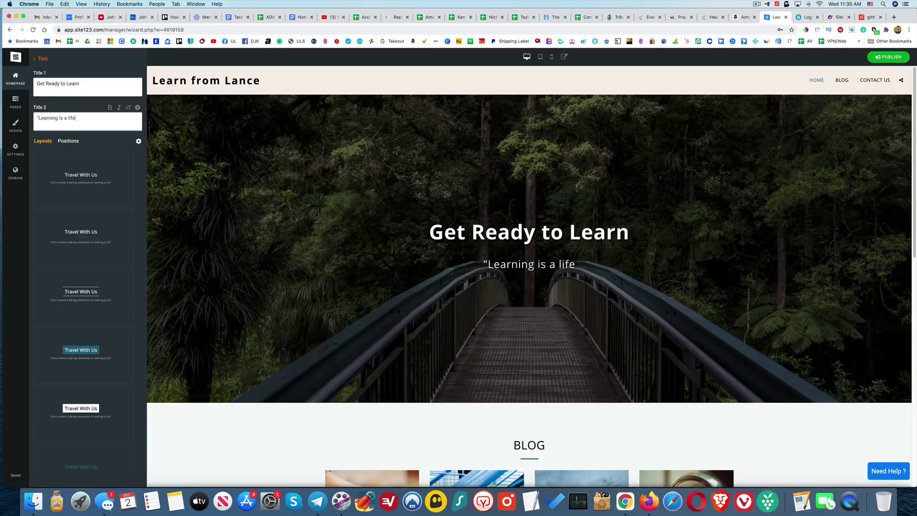
text( long adventure")
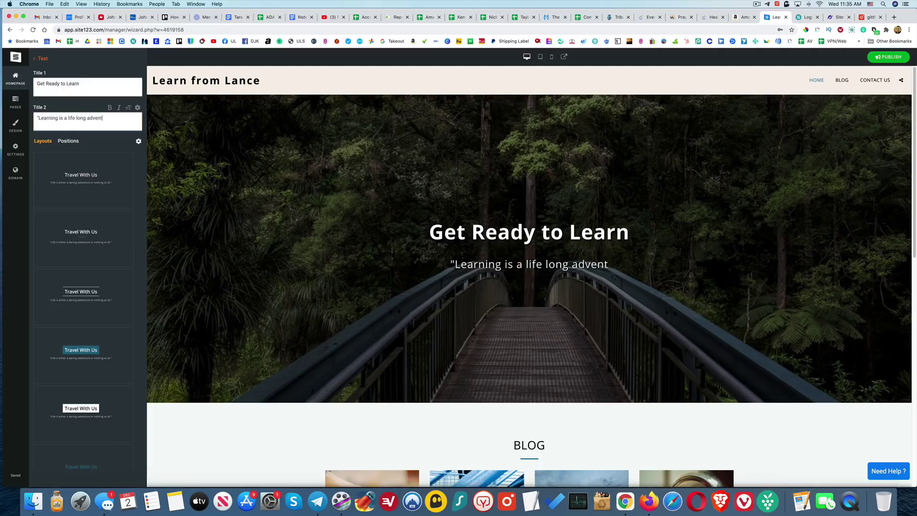
- Compare the plain, underlined and lines-around-title hero text layouts
click(113, 184)
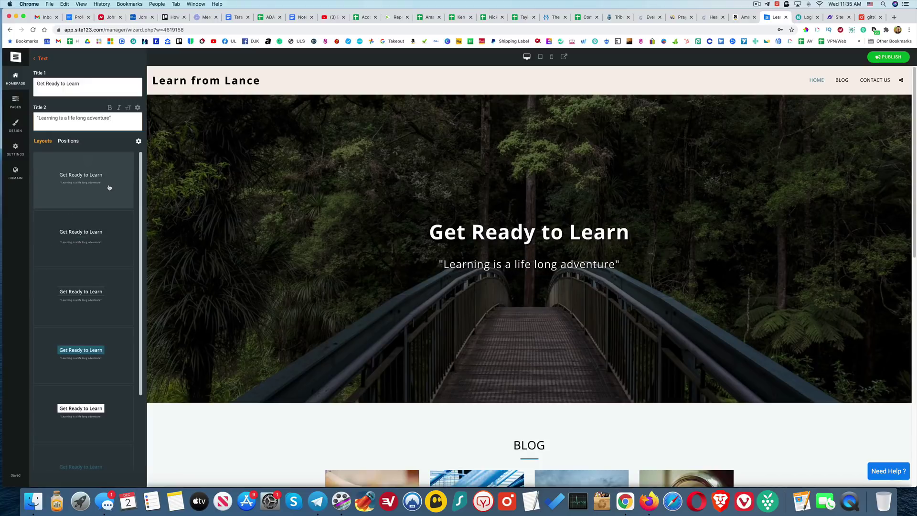
click(106, 242)
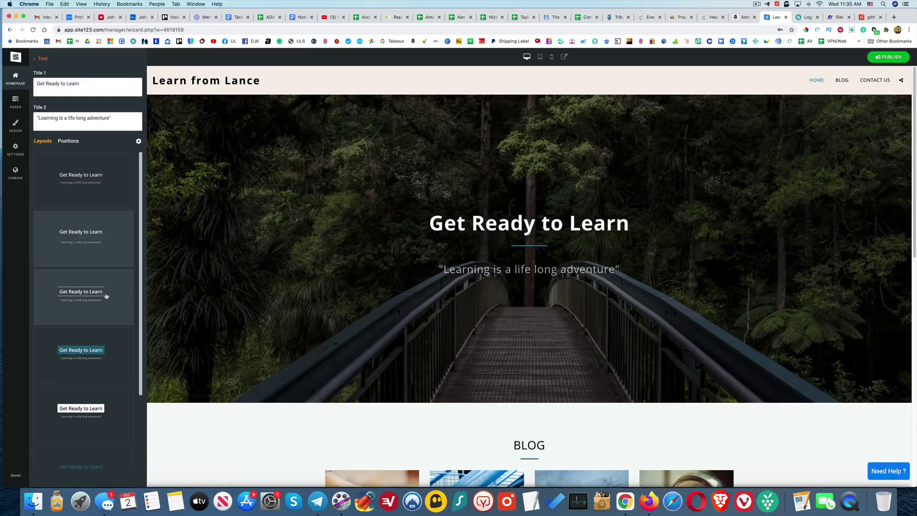
click(107, 297)
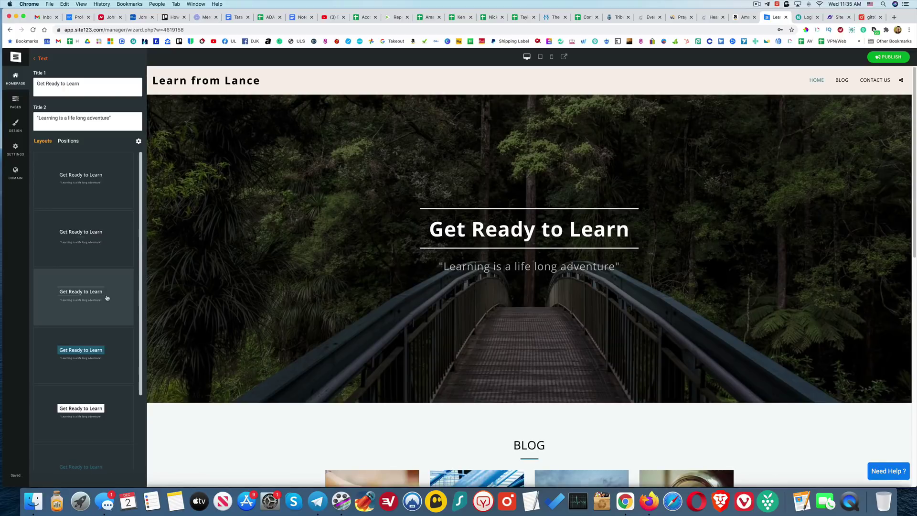
click(86, 182)
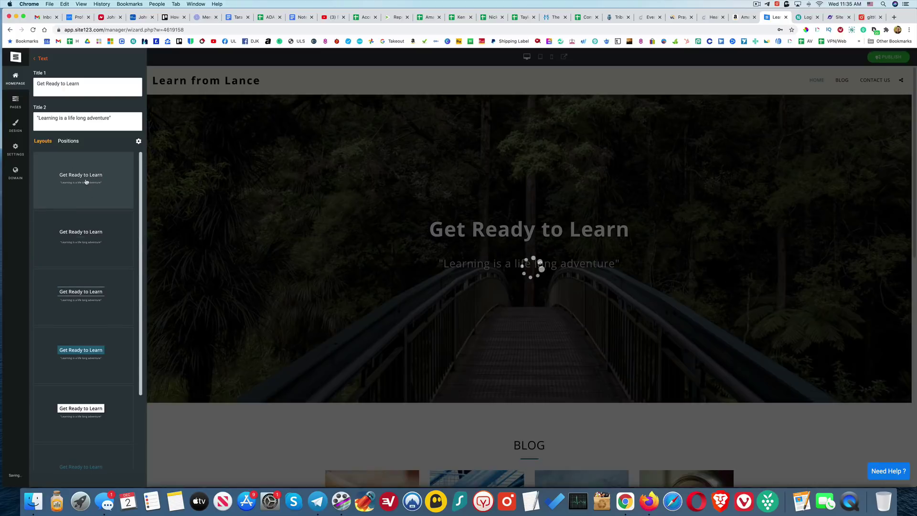
click(97, 308)
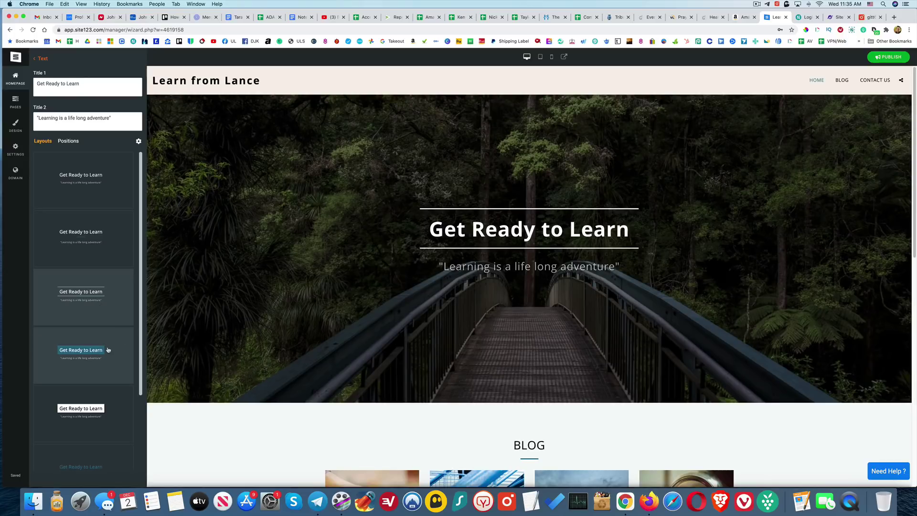
- Try the teal-box, white-box and lined-subtitle layouts, then settle on lines around the title
click(108, 350)
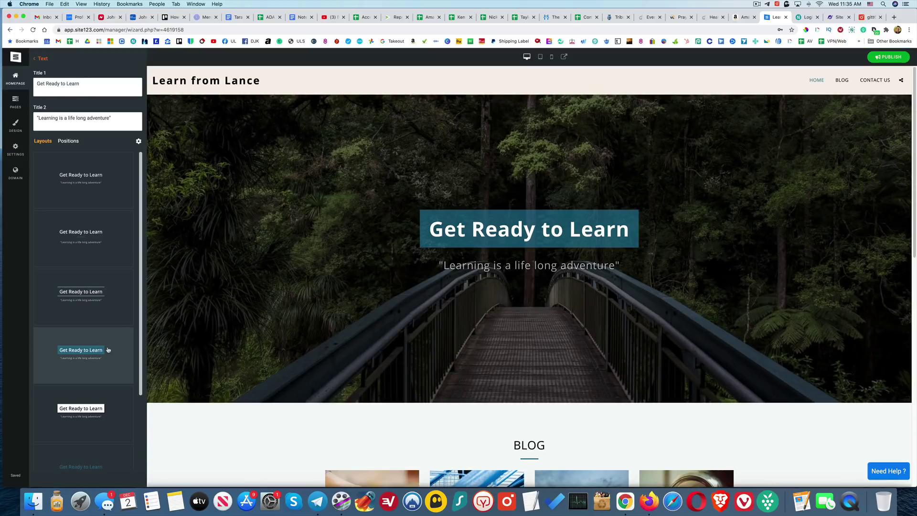
scroll(109, 350, down, 2)
click(112, 362)
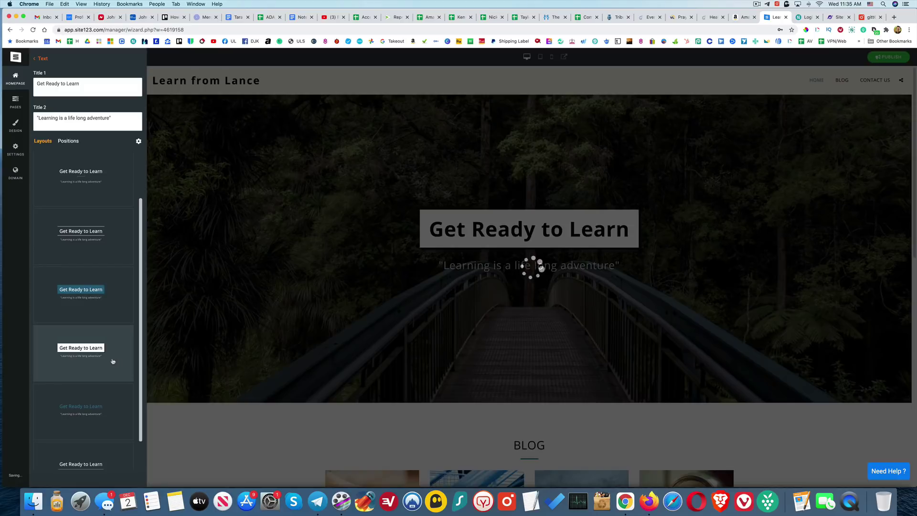
scroll(113, 361, down, 2)
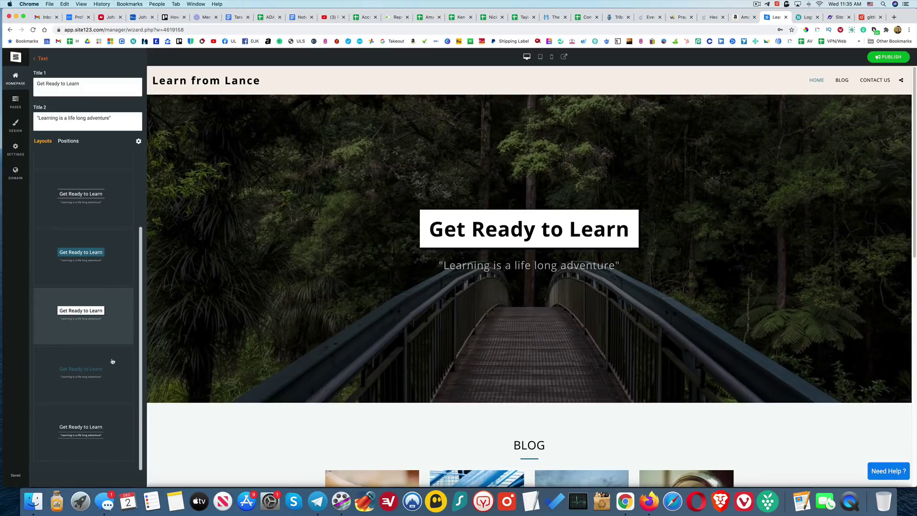
click(105, 436)
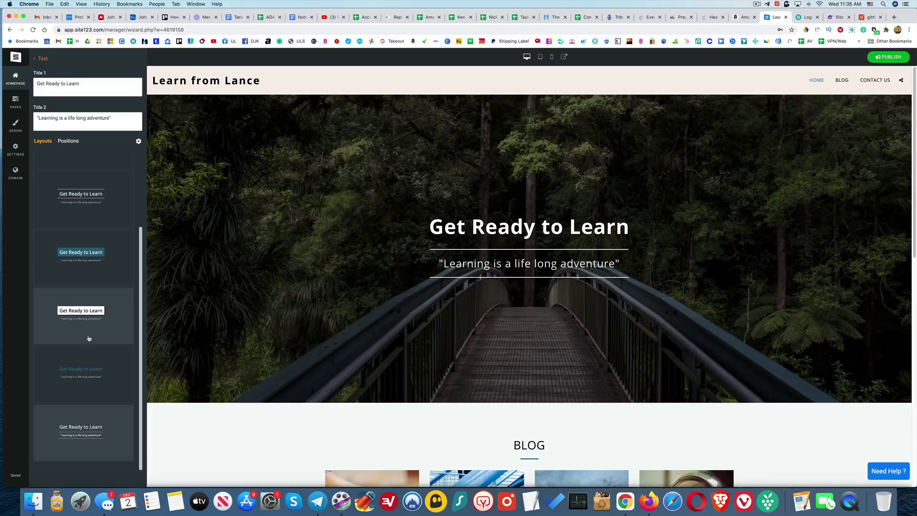
scroll(89, 334, up, 3)
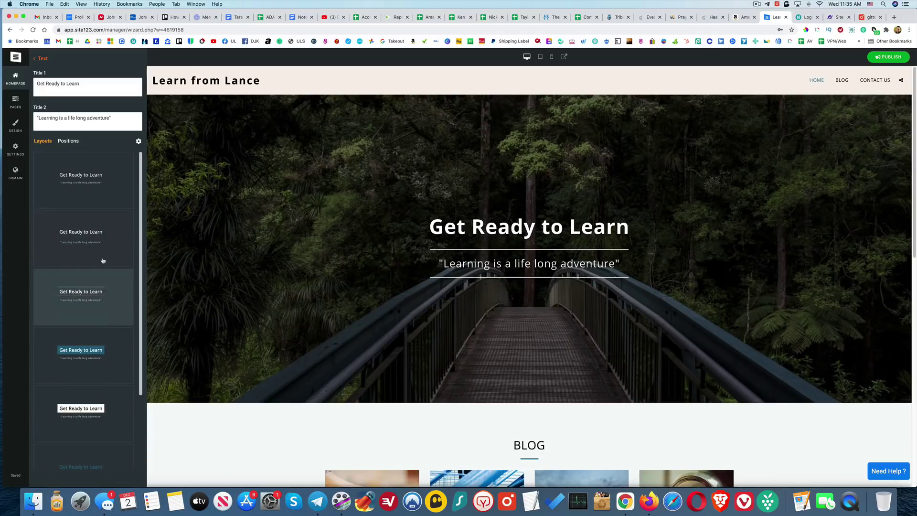
click(111, 357)
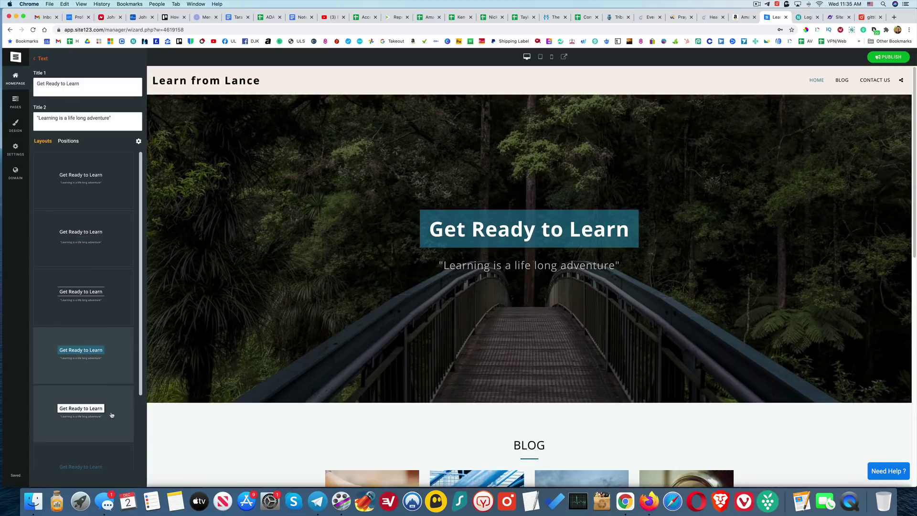
click(111, 415)
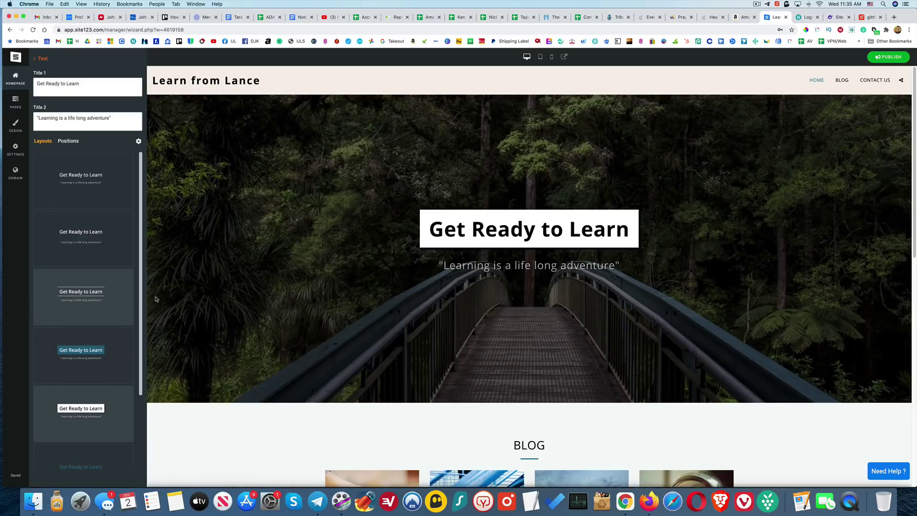
click(99, 299)
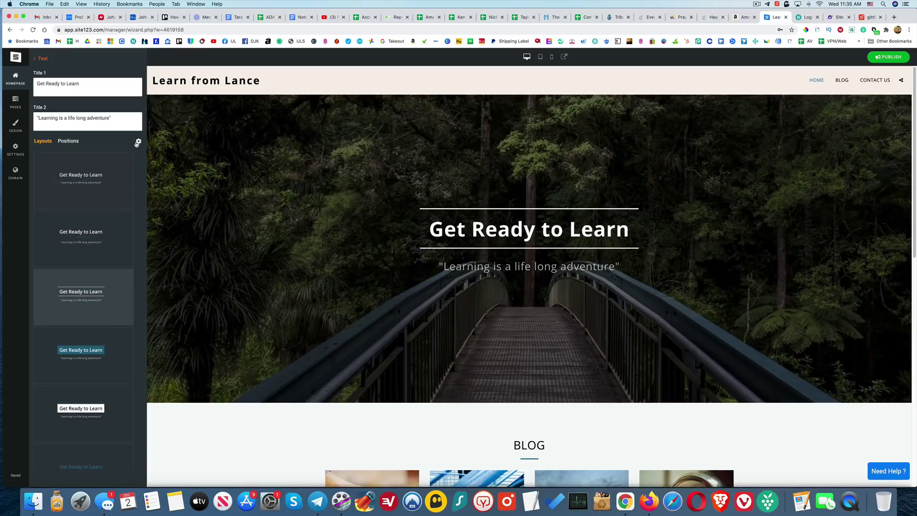
- Set the hero text box width to 83 and the text bottom spacing to 159
click(139, 142)
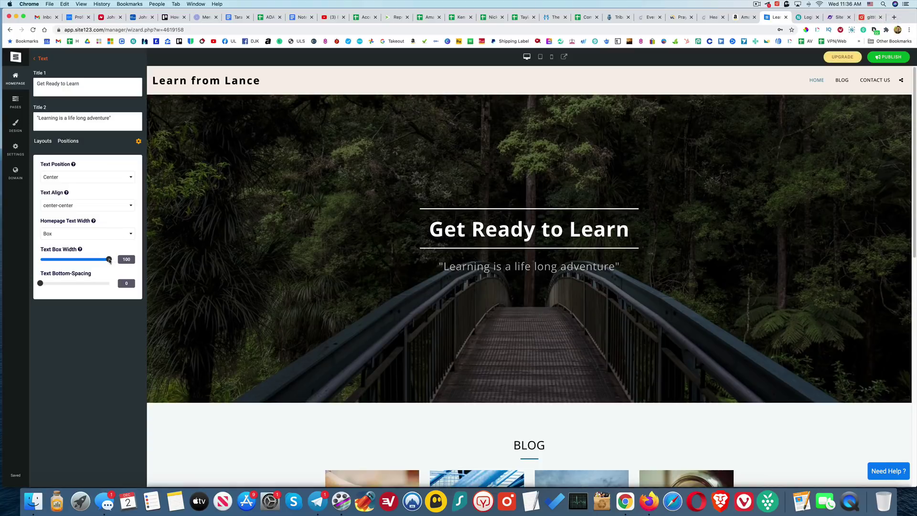
drag(109, 261, 96, 263)
drag(41, 283, 56, 285)
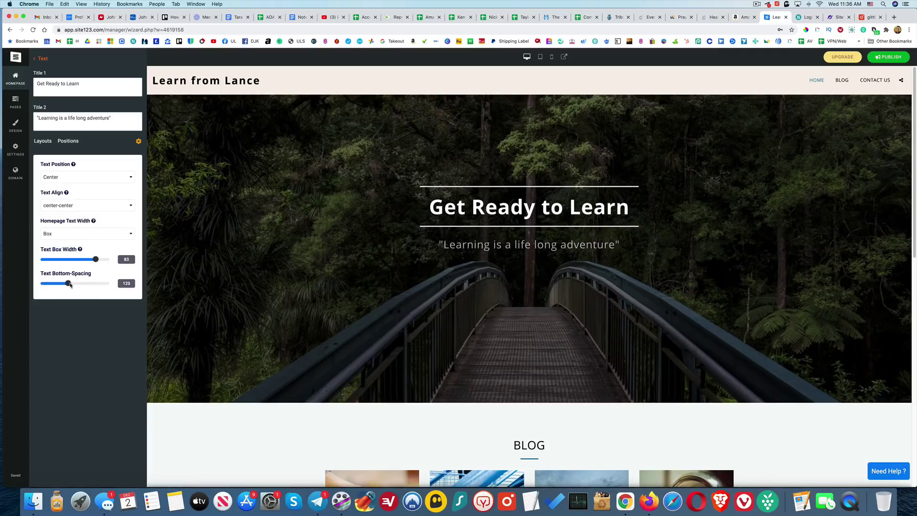
drag(70, 285, 78, 289)
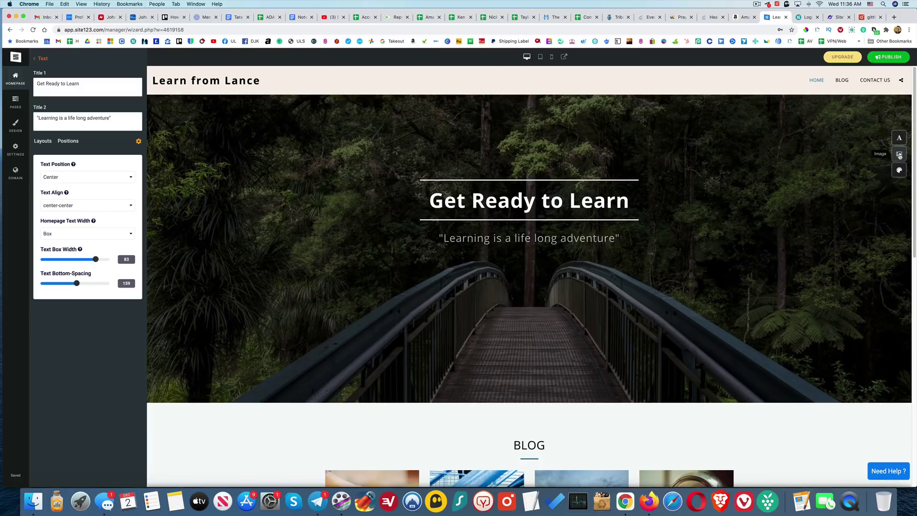
- Adjust the hero background image opacity to 7
click(899, 154)
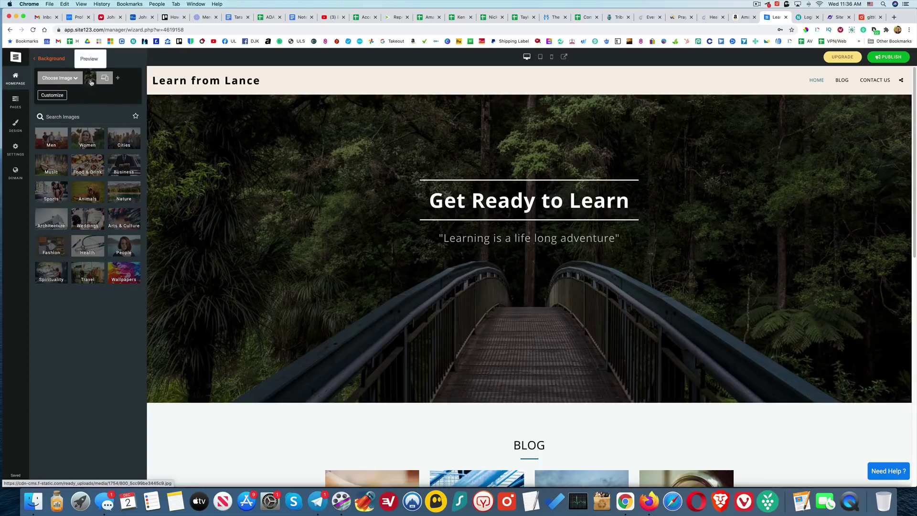
click(57, 96)
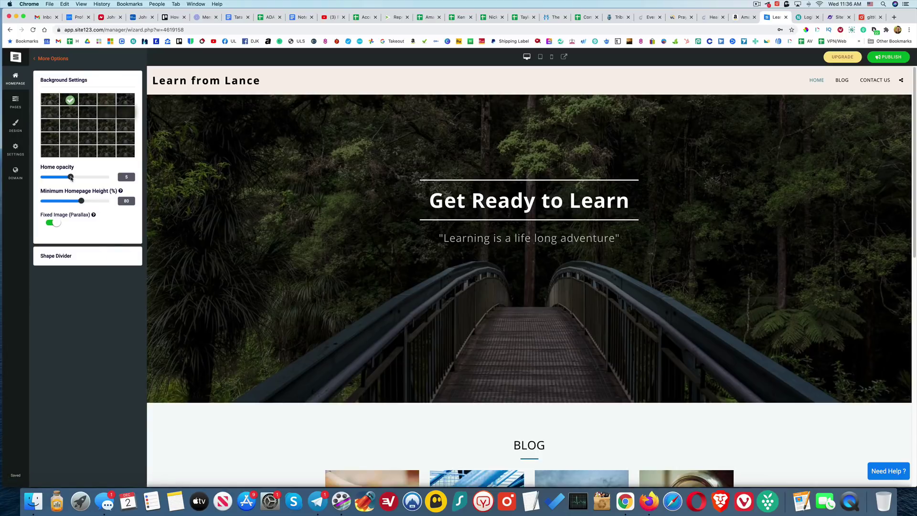
drag(71, 178, 70, 178)
drag(74, 179, 71, 179)
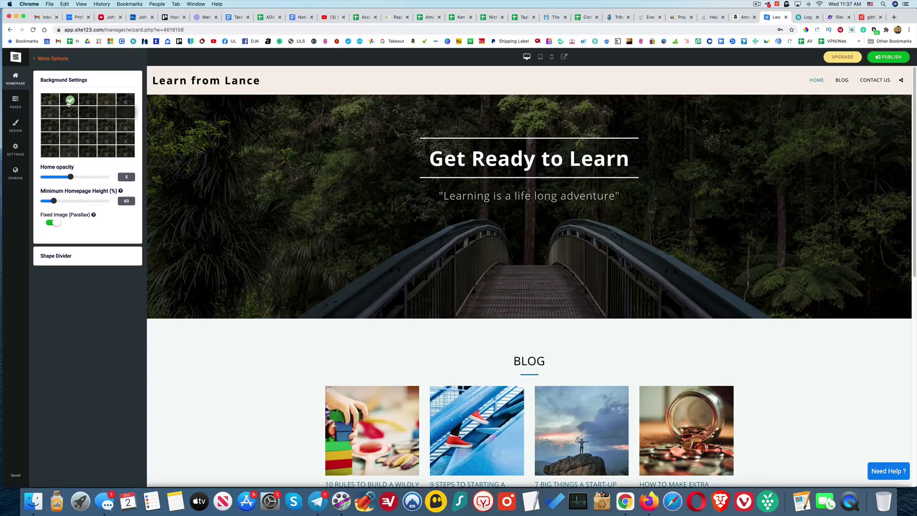
- Try several background variants and choose the brighter blurred forest bridge photo
click(54, 101)
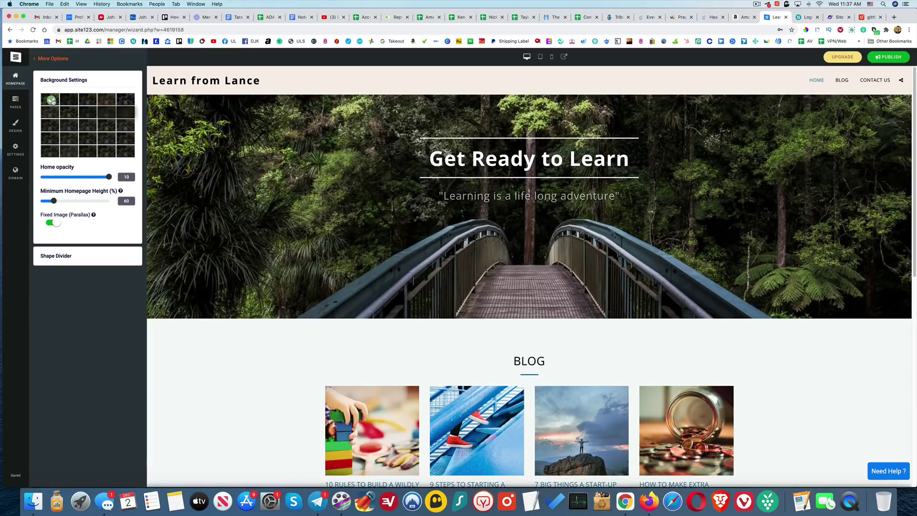
click(86, 101)
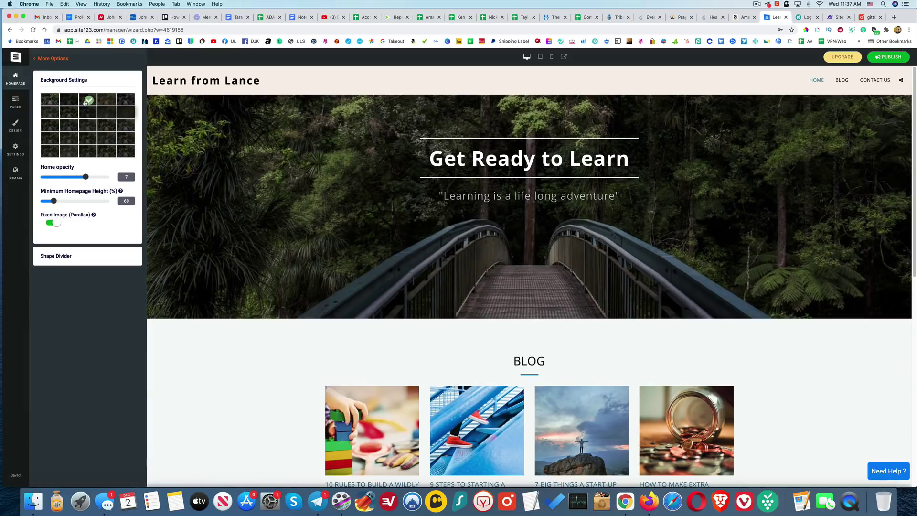
click(70, 114)
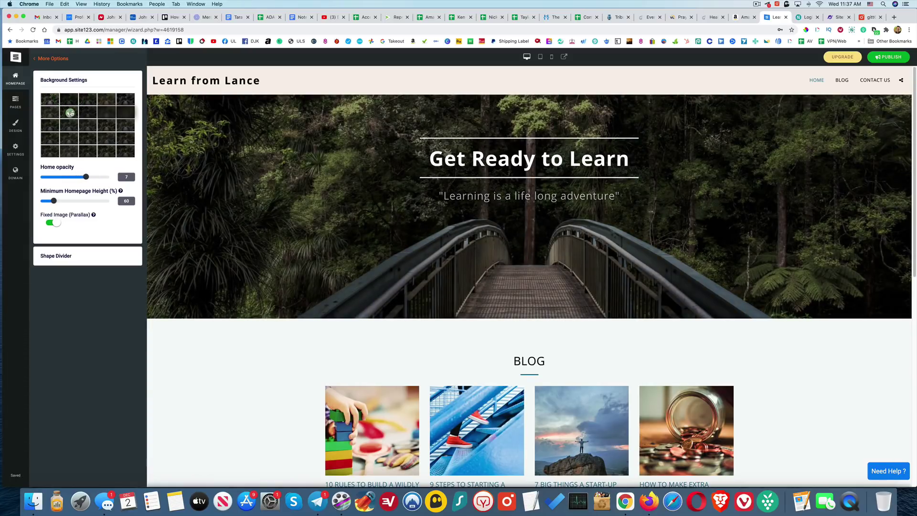
click(107, 114)
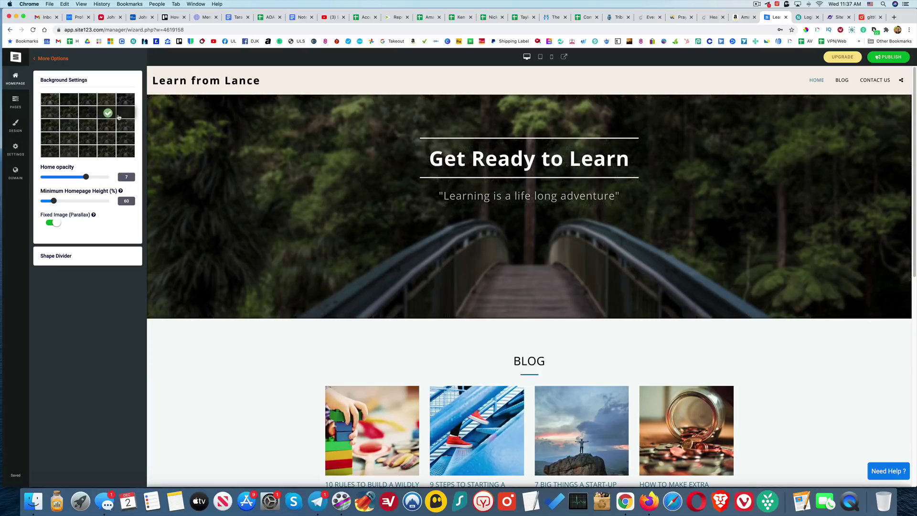
click(126, 114)
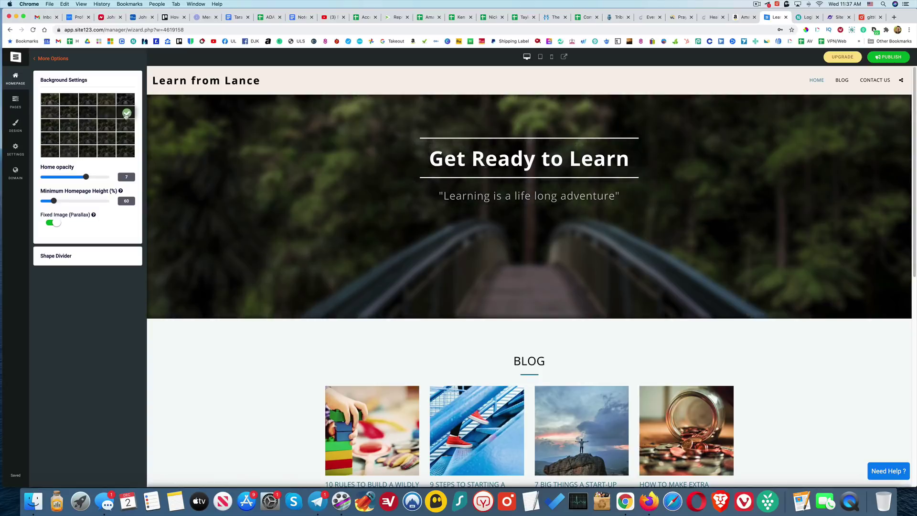
click(88, 114)
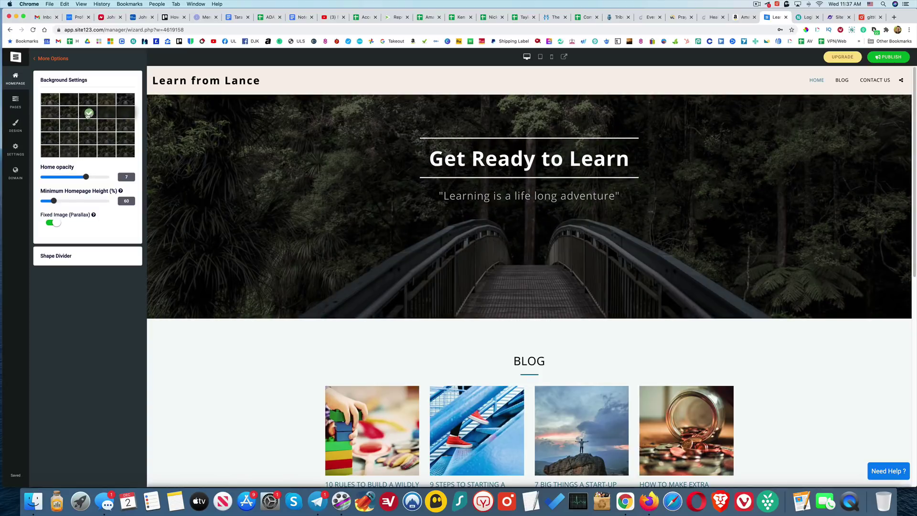
click(107, 113)
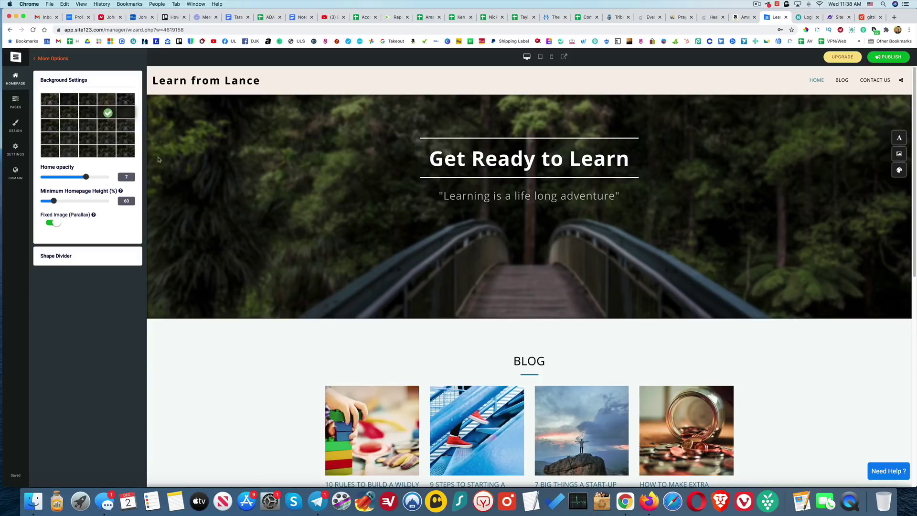
- Try the Raleway/Open Sans, Playfair Display and Roboto/Lora themes, then reselect Roboto Condensed/Cabin
click(17, 125)
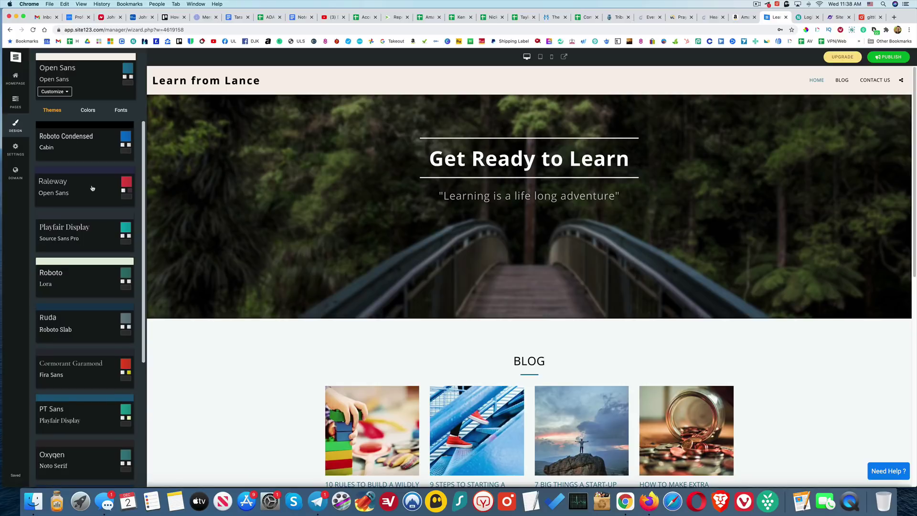
scroll(93, 188, down, 6)
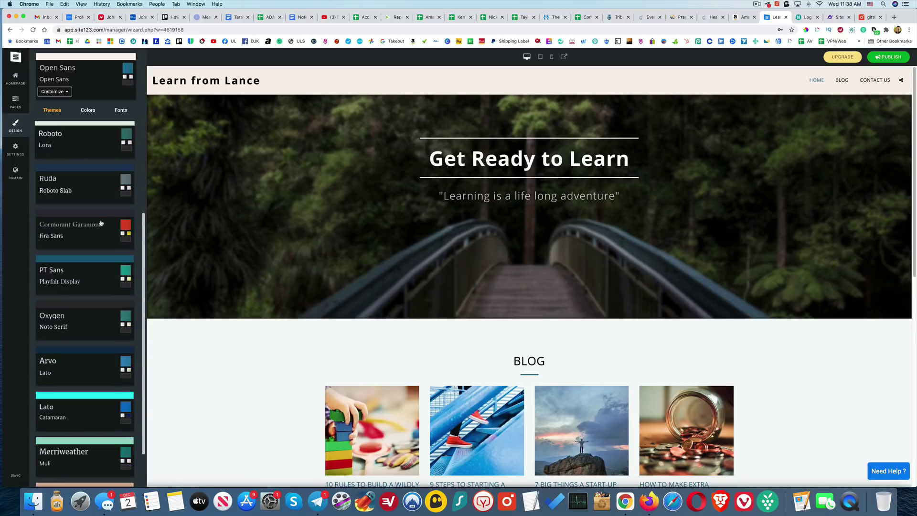
scroll(101, 223, up, 5)
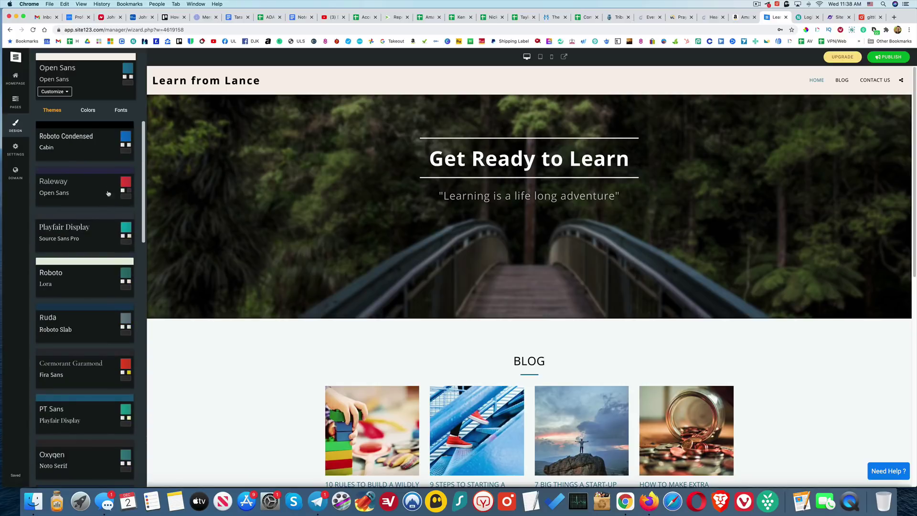
click(83, 147)
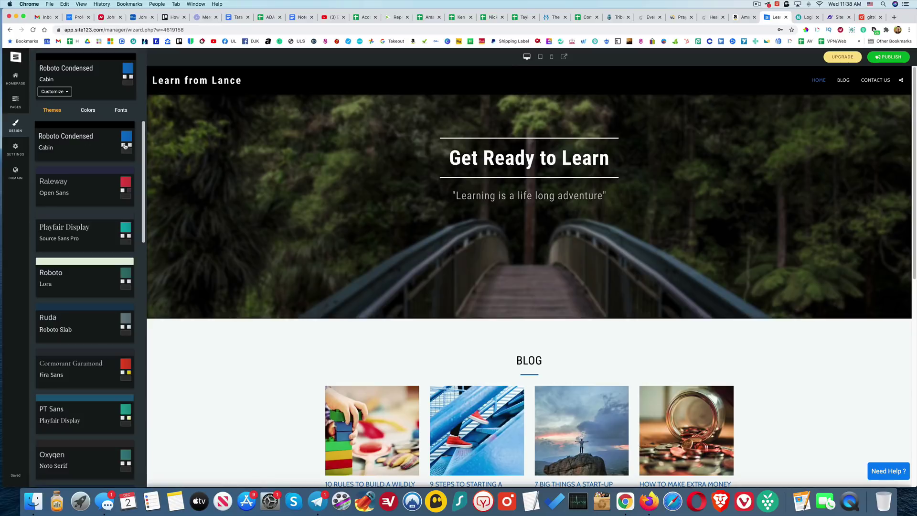
click(86, 195)
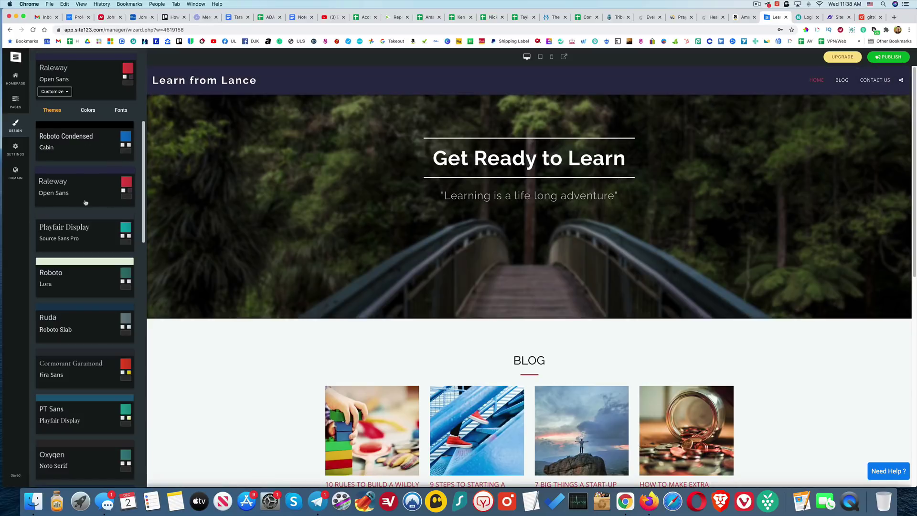
click(94, 242)
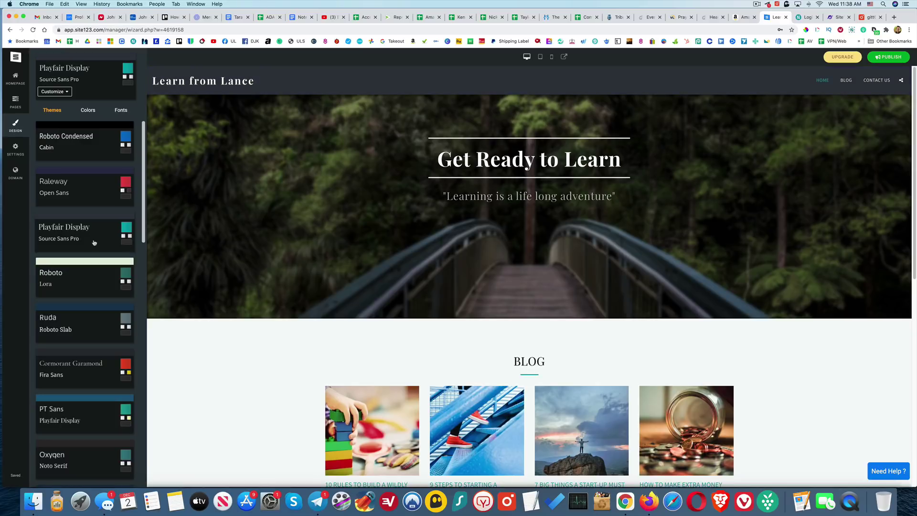
click(95, 281)
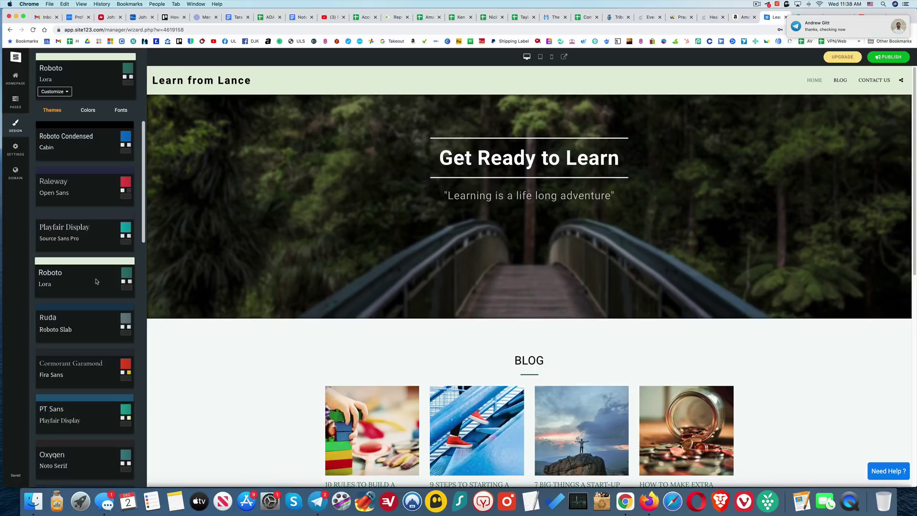
click(88, 146)
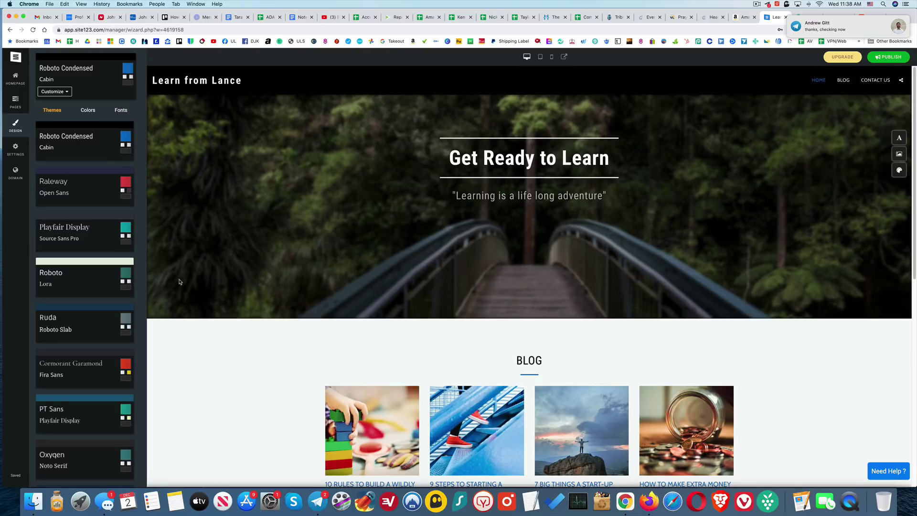
- Try more themes, Cormorant Garamond through Old Standard TT, then return to Roboto Condensed/Cabin and view colours
scroll(98, 330, down, 2)
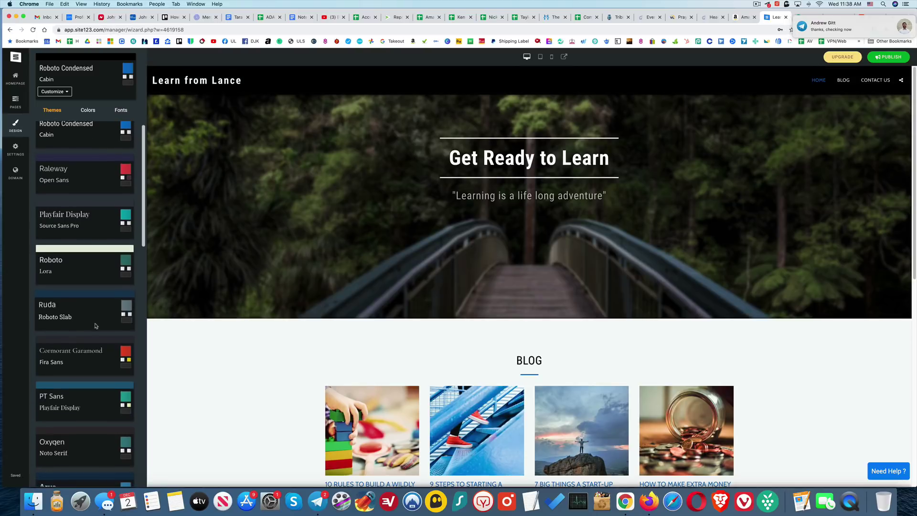
click(103, 349)
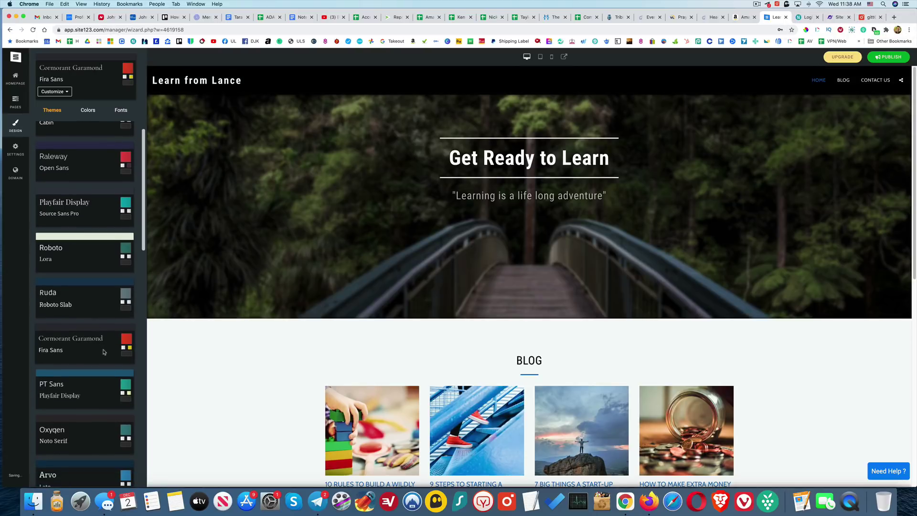
click(98, 399)
scroll(95, 373, down, 3)
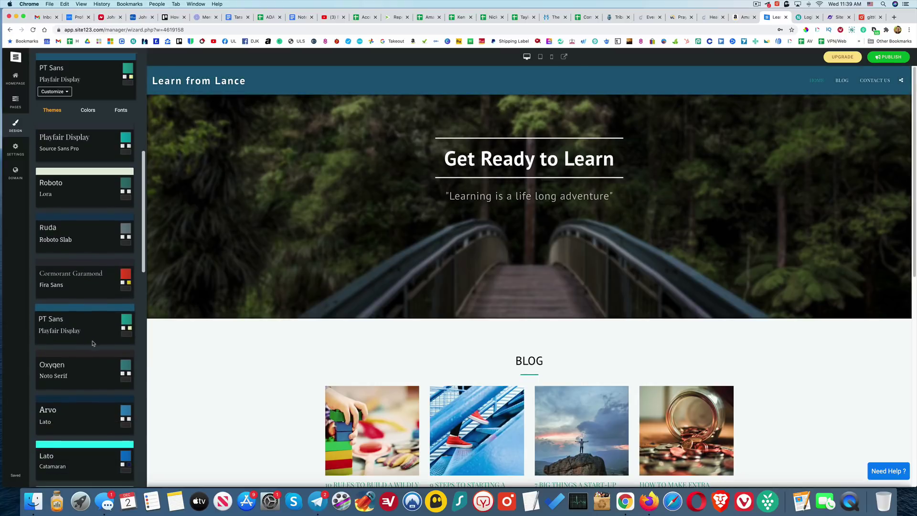
click(96, 356)
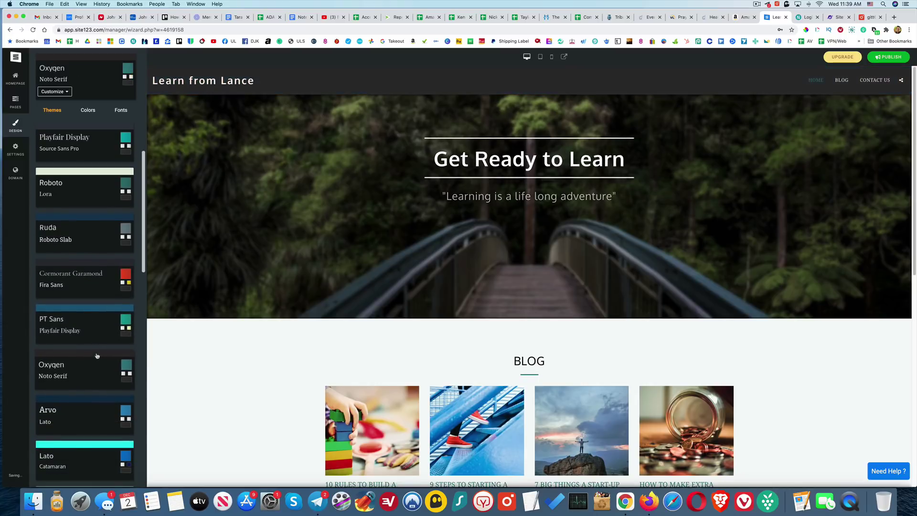
scroll(97, 356, down, 1)
click(97, 385)
scroll(96, 375, down, 2)
click(95, 375)
scroll(93, 372, down, 2)
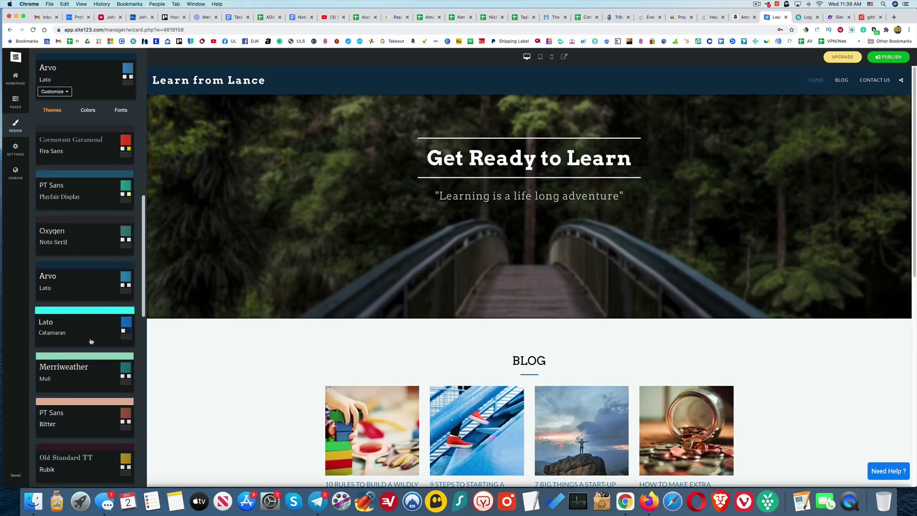
click(74, 377)
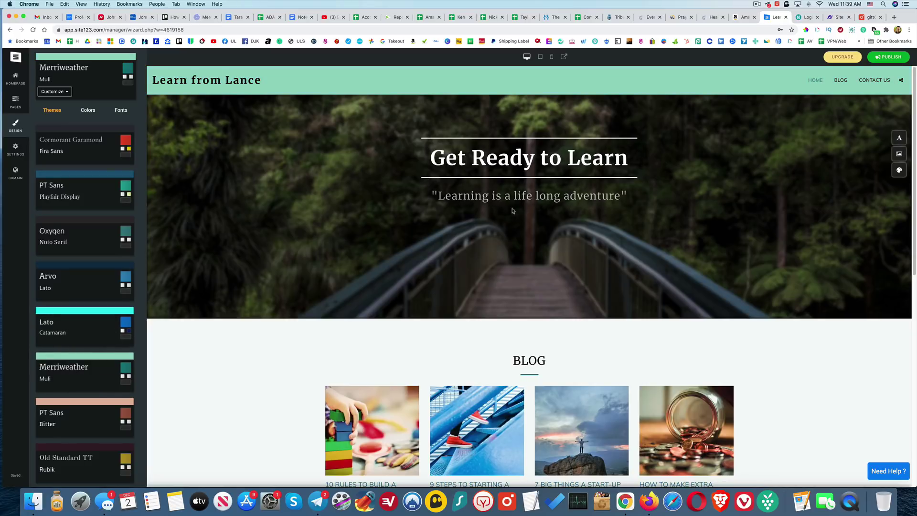
scroll(98, 343, down, 2)
click(107, 371)
scroll(108, 377, down, 2)
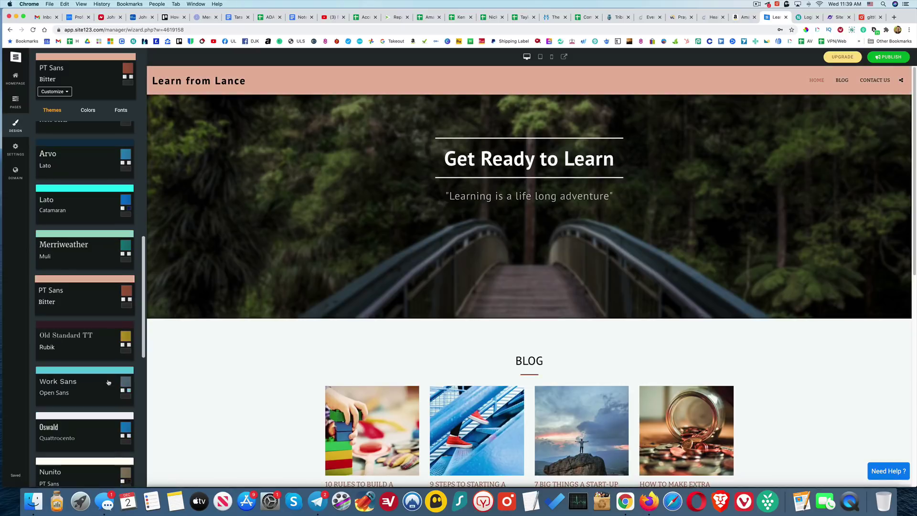
click(90, 351)
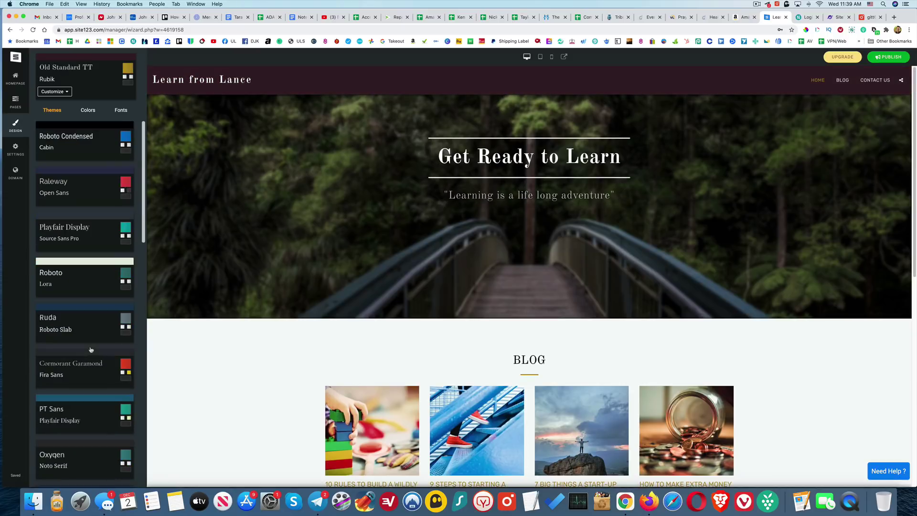
click(88, 153)
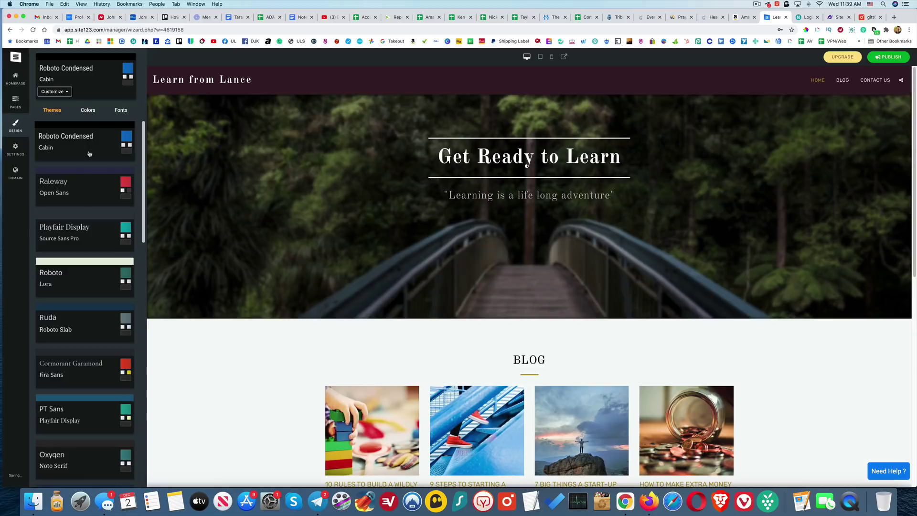
click(95, 115)
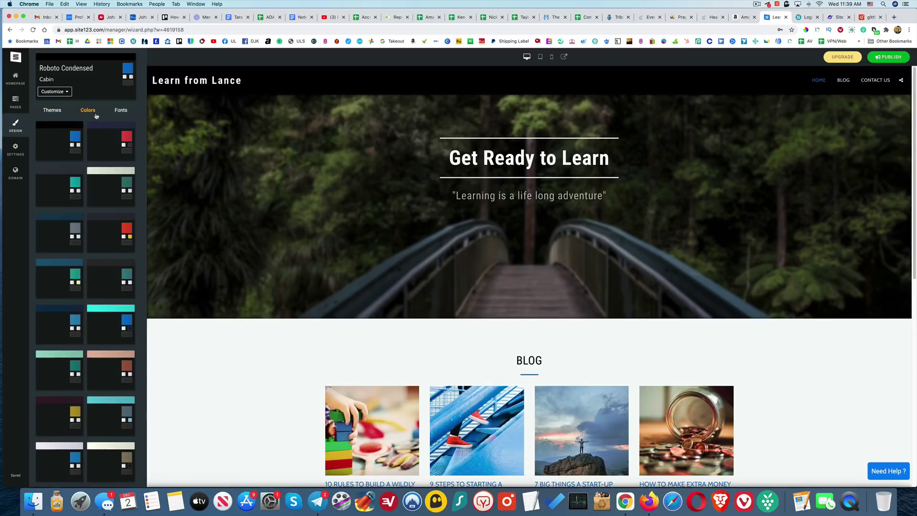
- Try Raleway/Open Sans and Roboto Condensed/Cabin fonts, then apply the Roboto/Libre Baskerville pair
click(119, 112)
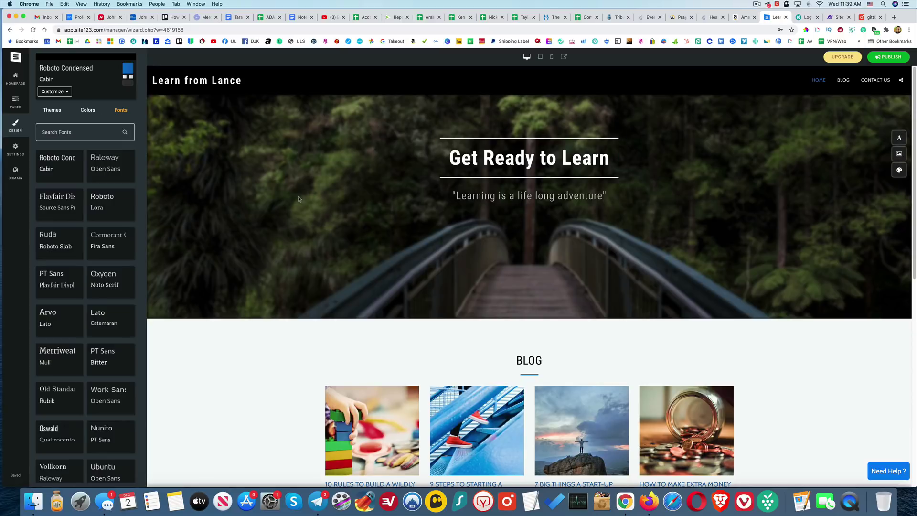
click(101, 176)
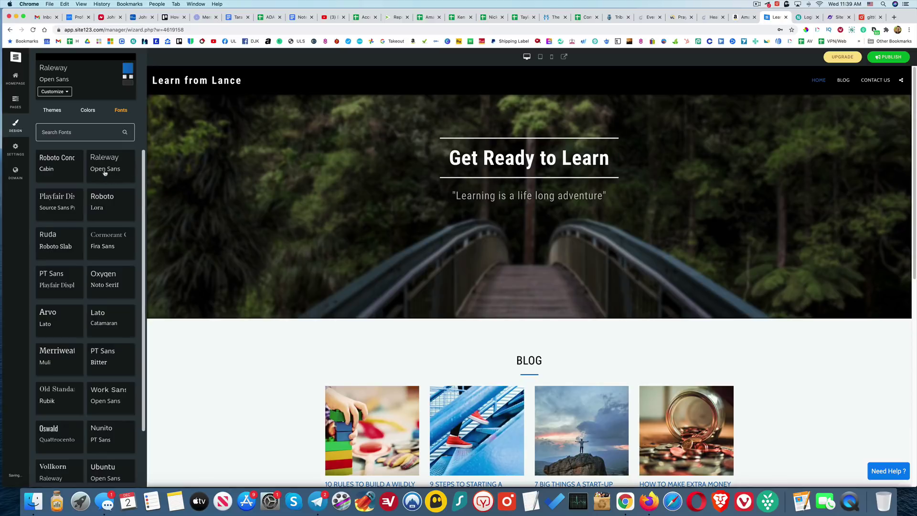
click(68, 171)
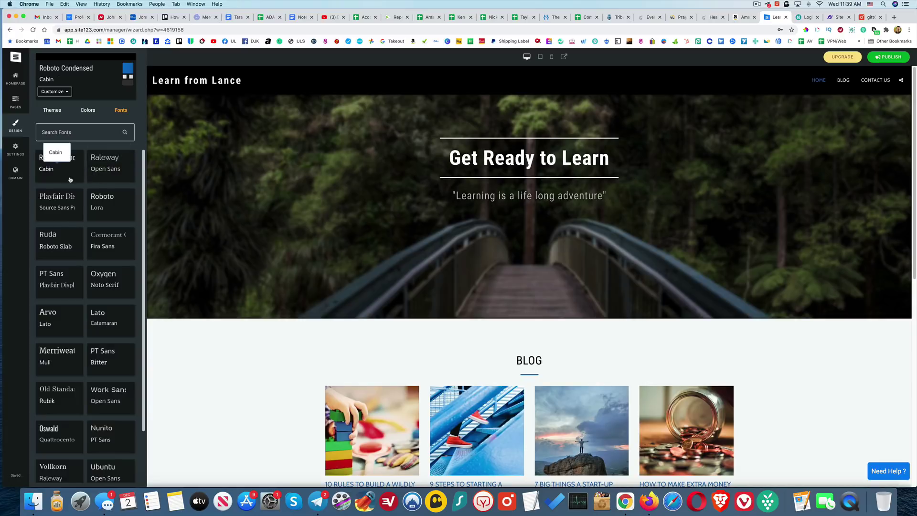
scroll(71, 182, down, 15)
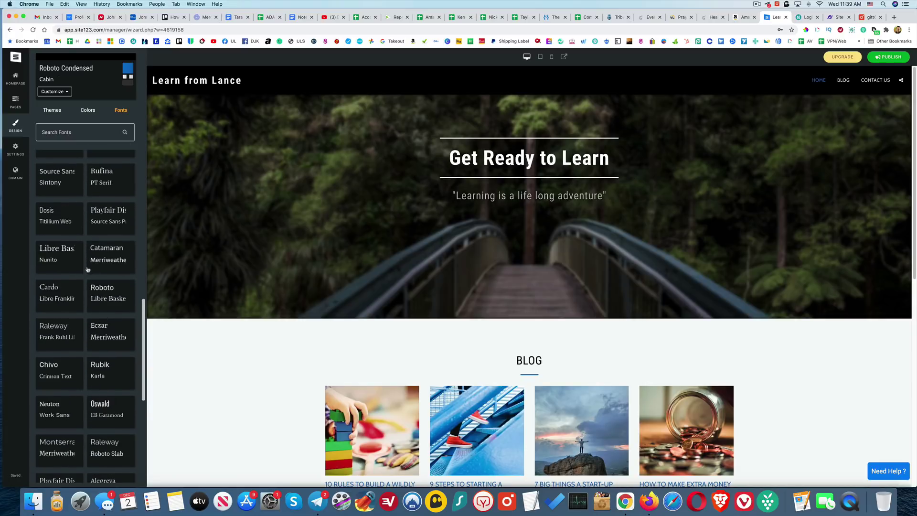
click(116, 296)
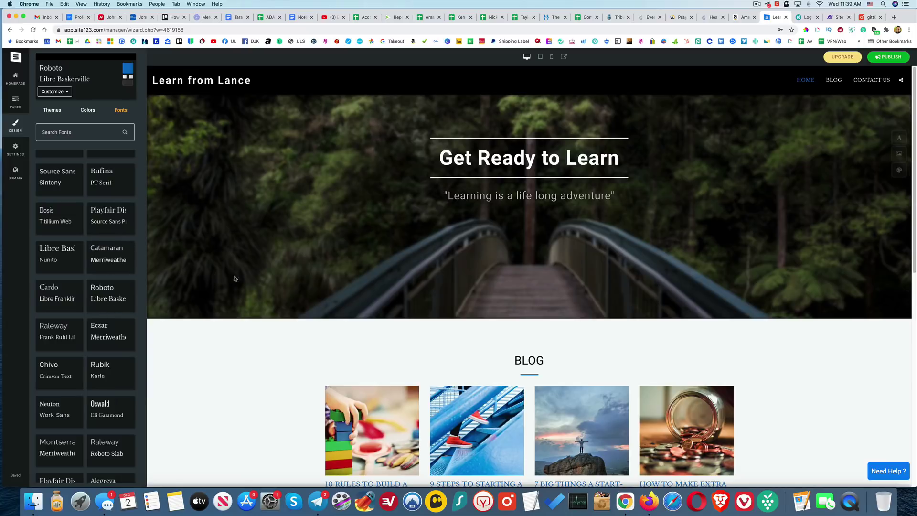
scroll(114, 287, up, 5)
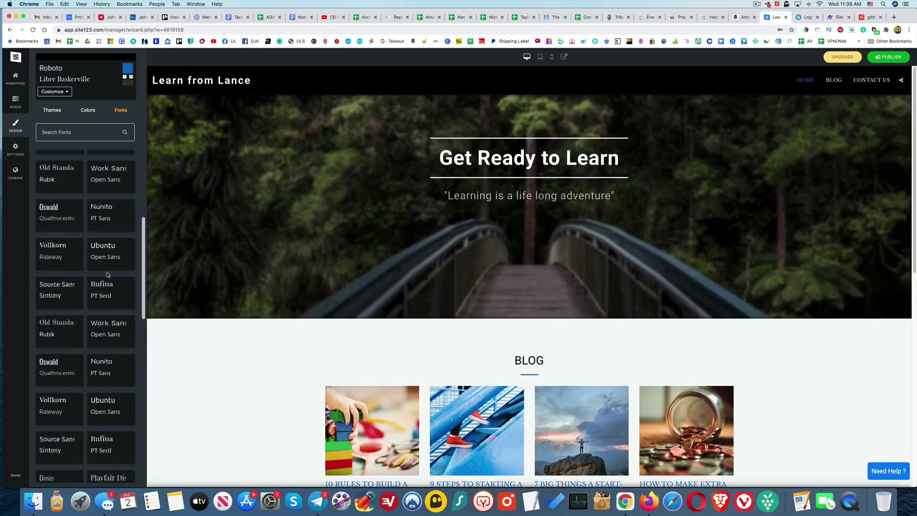
click(15, 149)
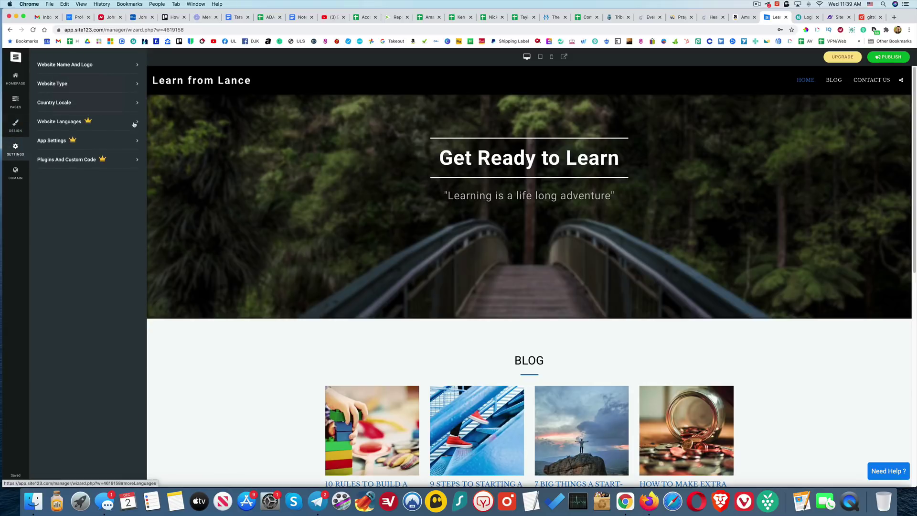
- Set the site's time zone to Vancouver (GMT-08:00), then view the domain options
click(135, 143)
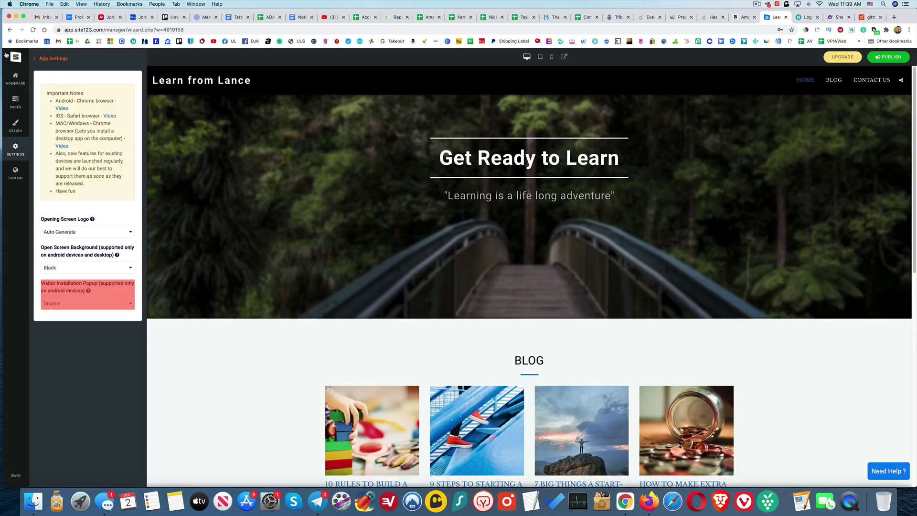
click(38, 59)
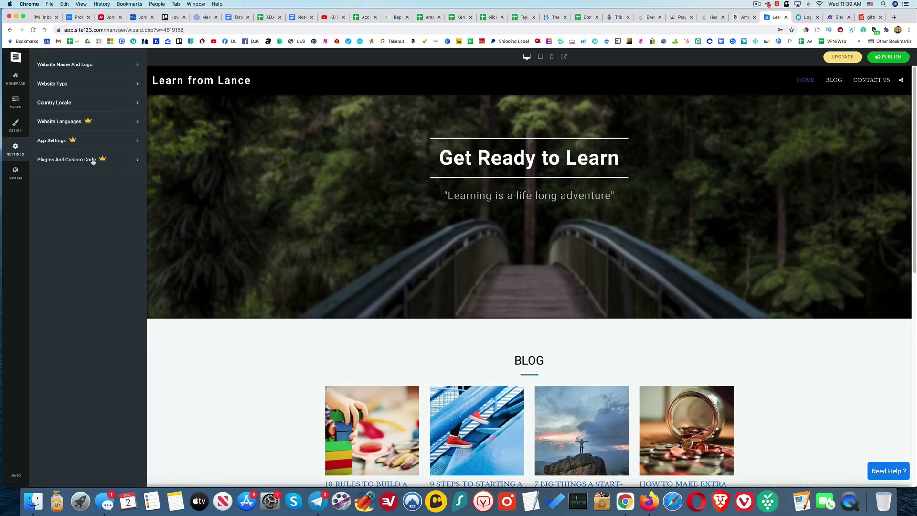
click(133, 103)
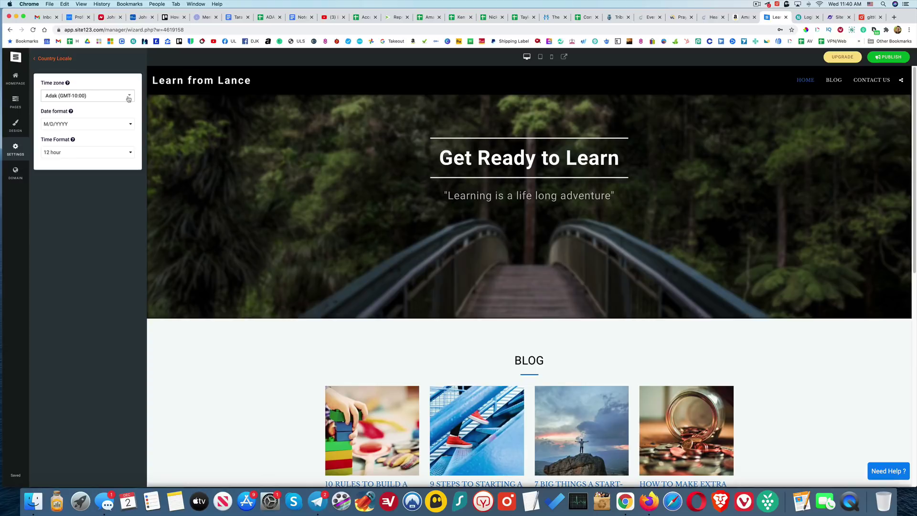
click(128, 98)
scroll(105, 163, down, 10)
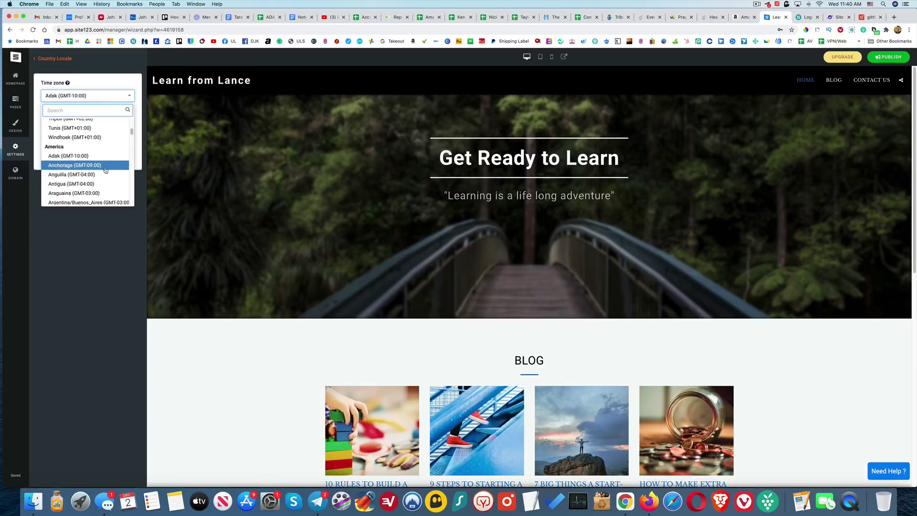
scroll(106, 170, down, 15)
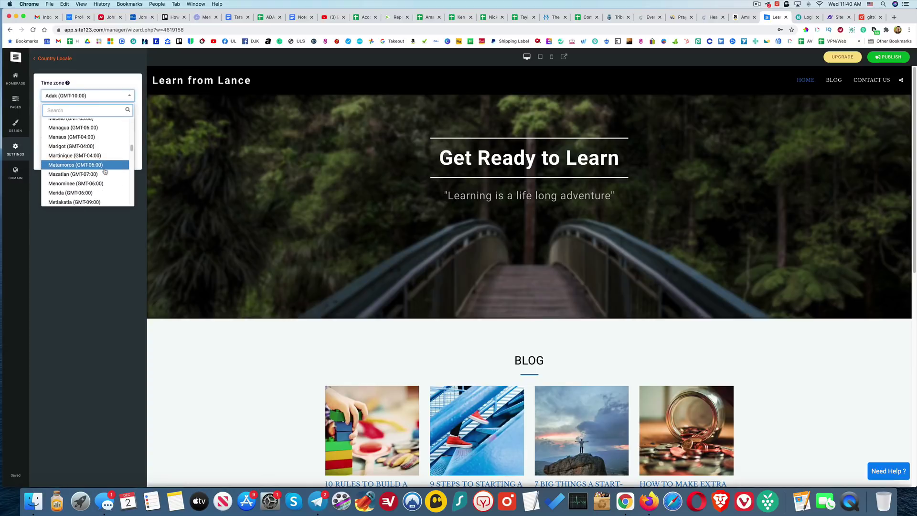
scroll(105, 172, down, 5)
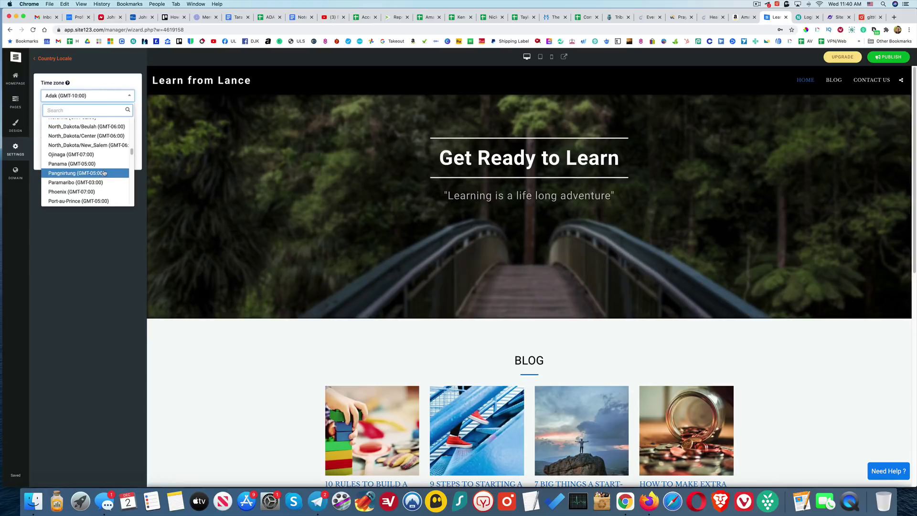
scroll(105, 173, up, 5)
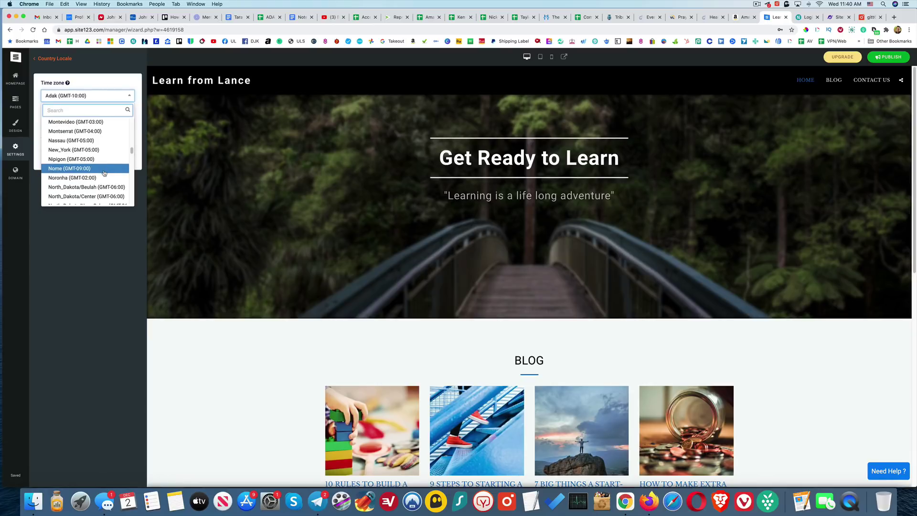
scroll(104, 173, down, 5)
scroll(104, 173, up, 12)
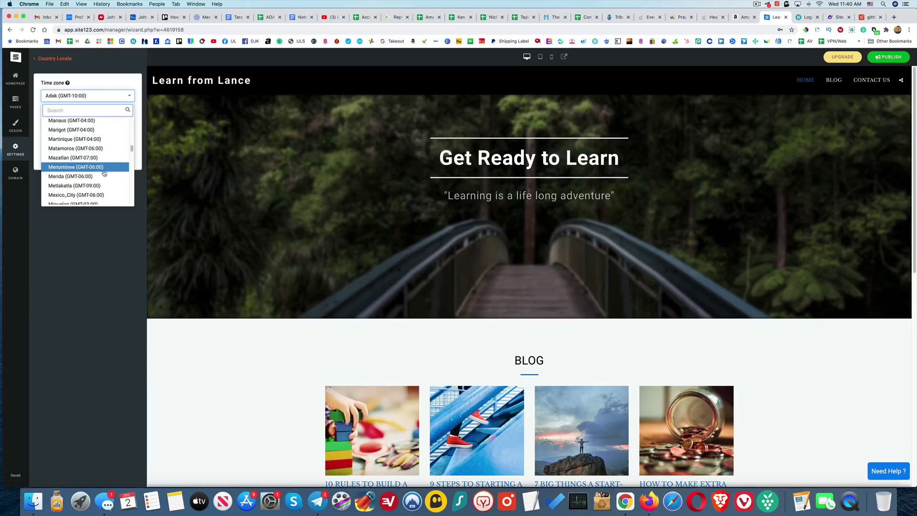
scroll(104, 174, up, 15)
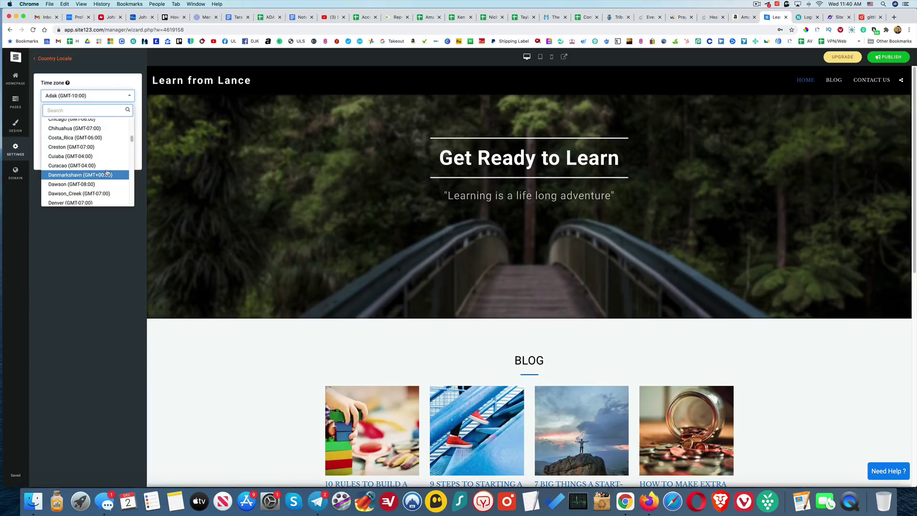
scroll(107, 173, up, 10)
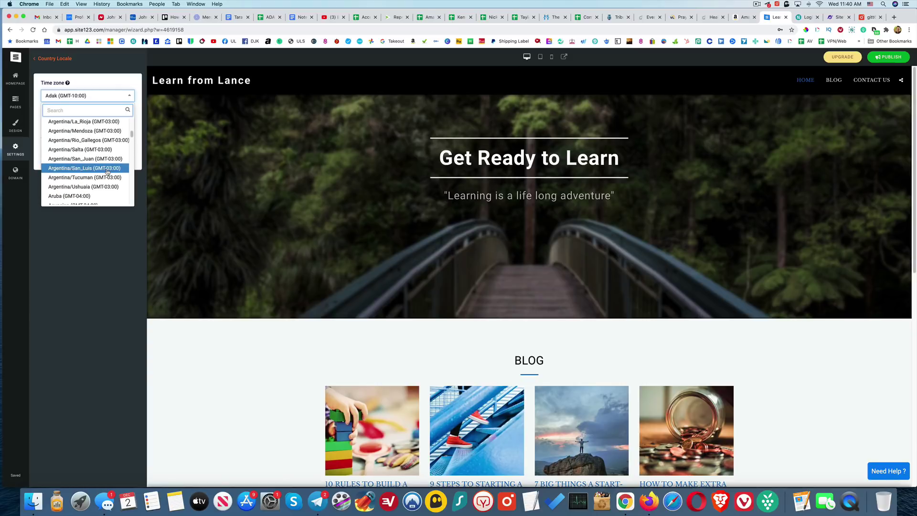
scroll(107, 172, down, 20)
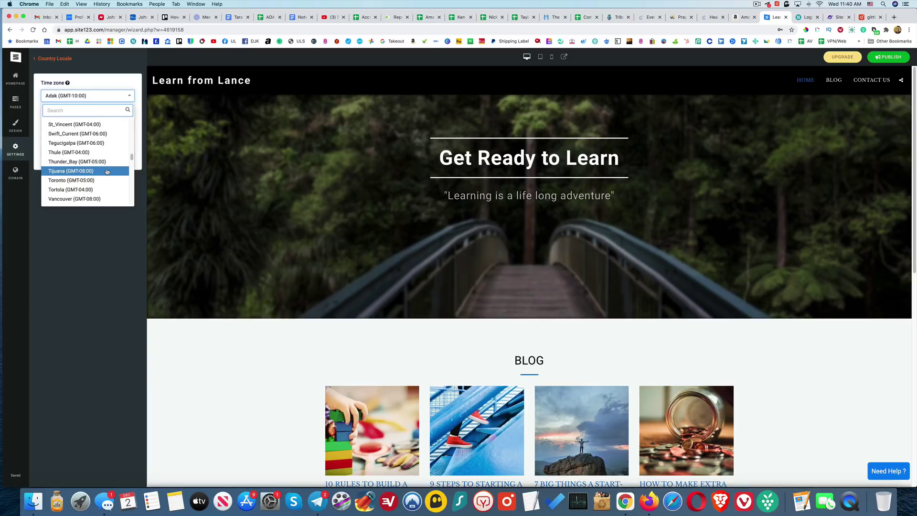
scroll(91, 144, up, 1)
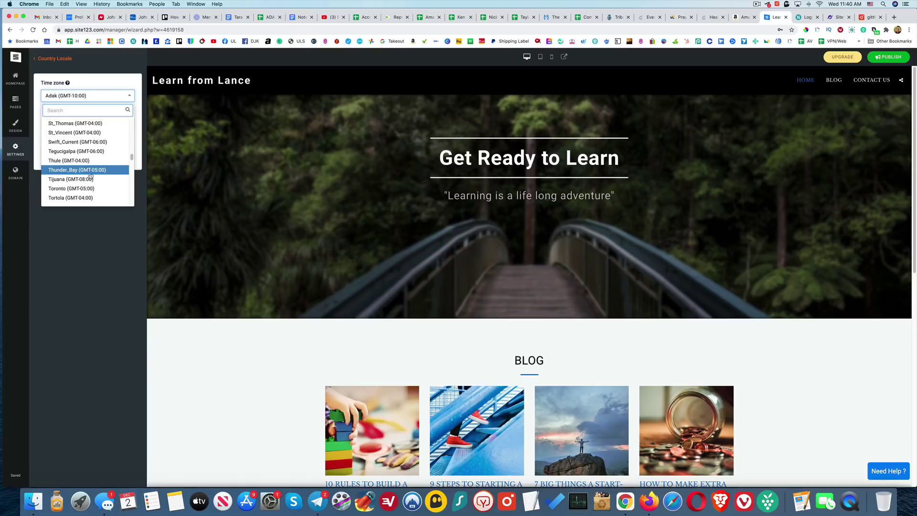
scroll(91, 176, down, 3)
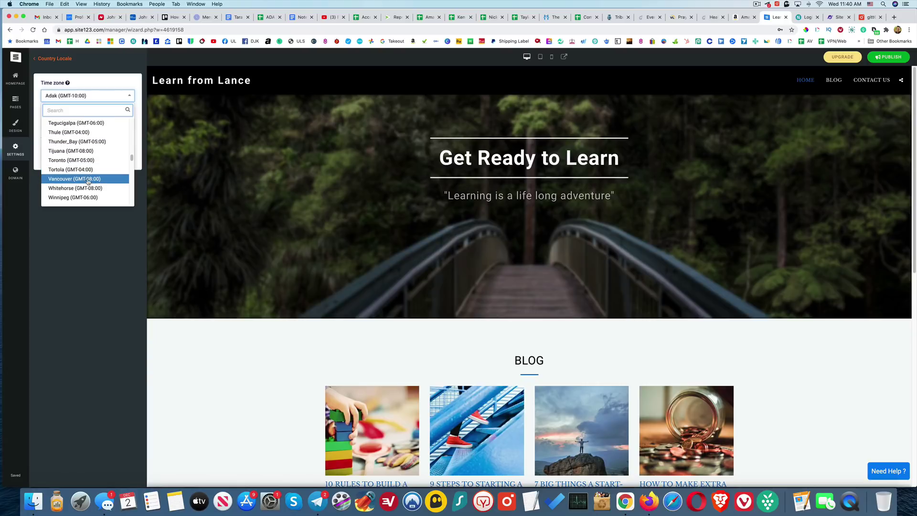
click(88, 181)
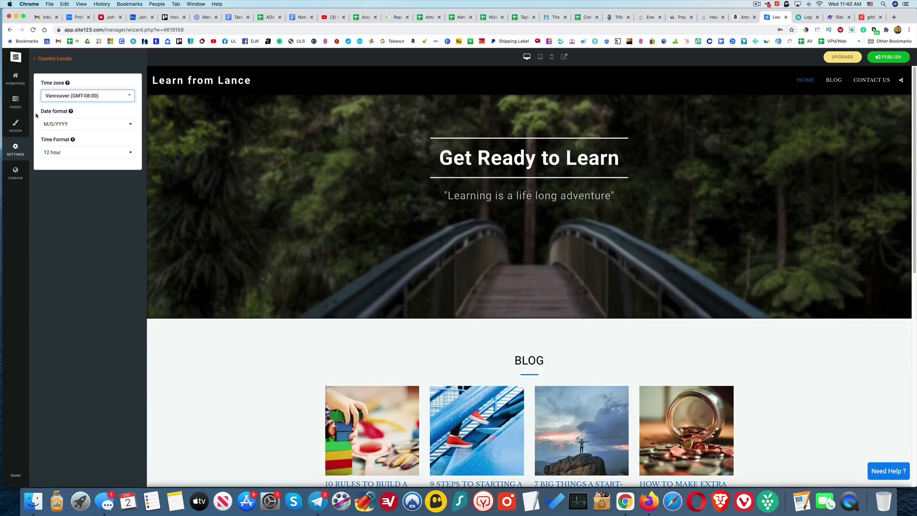
click(17, 173)
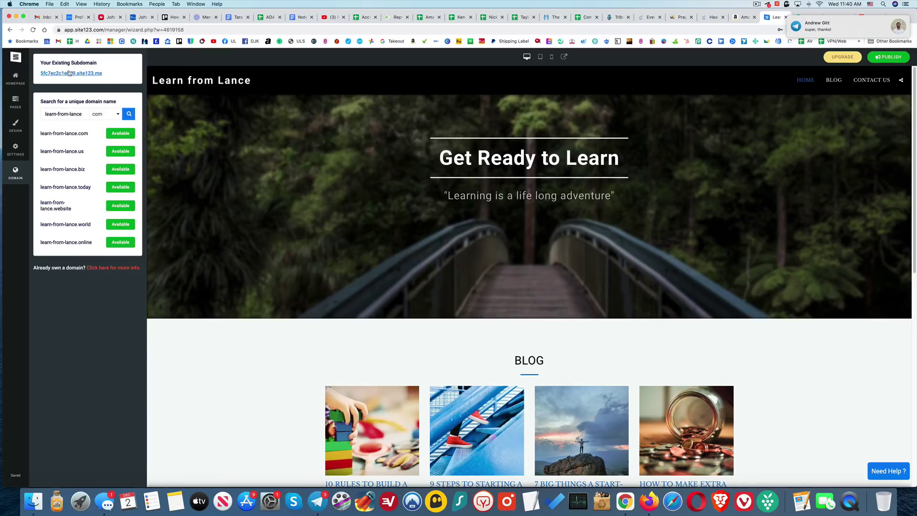
- Return from the domain search to the homepage settings menu
click(17, 78)
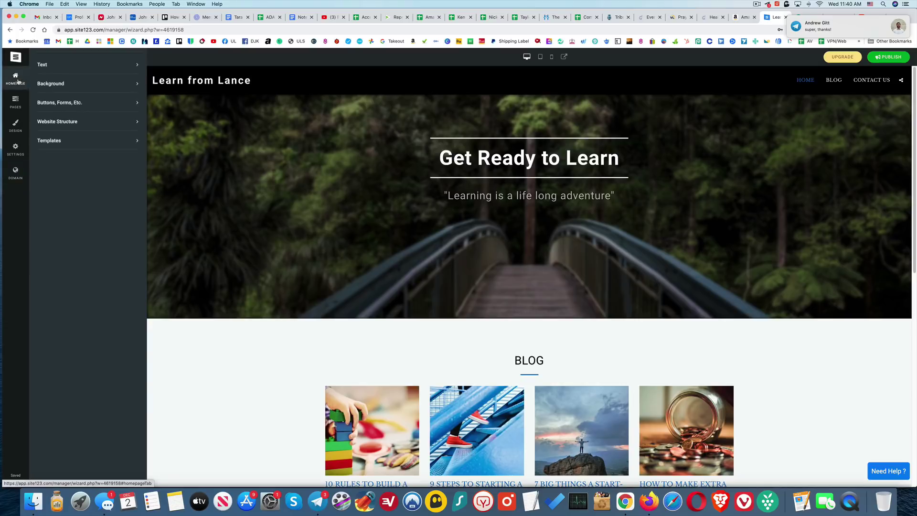
- Open the site's Pages list and start adding a new page
click(117, 85)
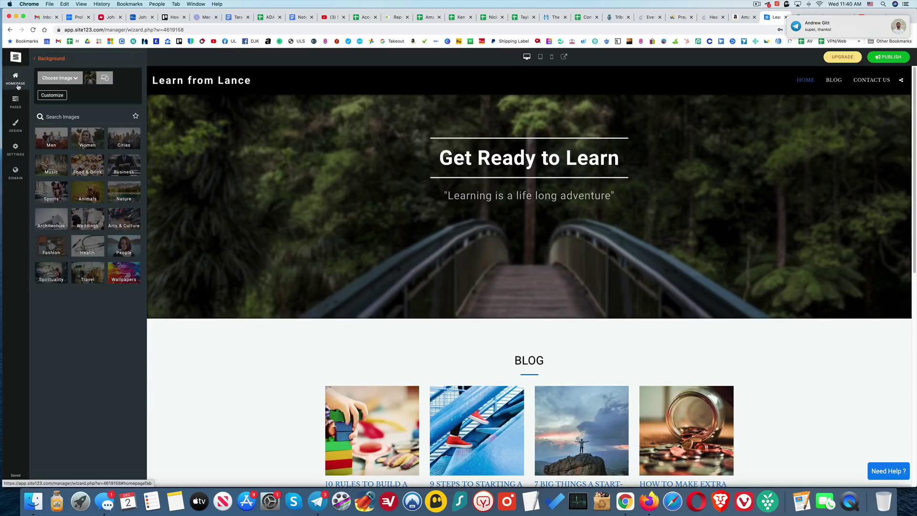
click(15, 101)
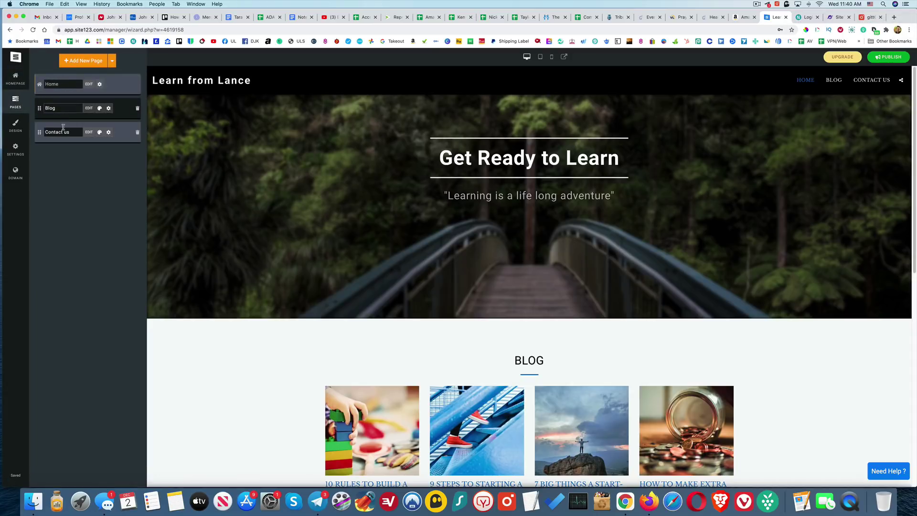
click(80, 62)
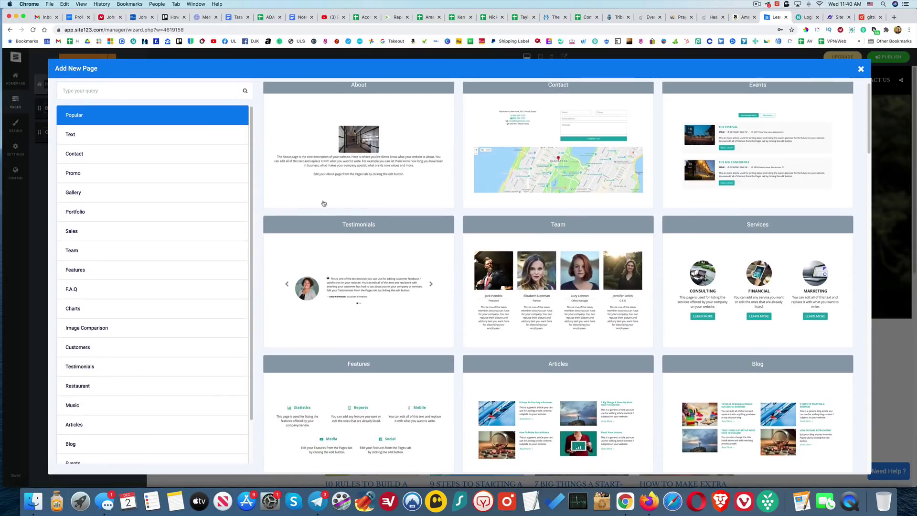
- Browse the page templates and add a new page from the Gallery template
scroll(322, 206, down, 5)
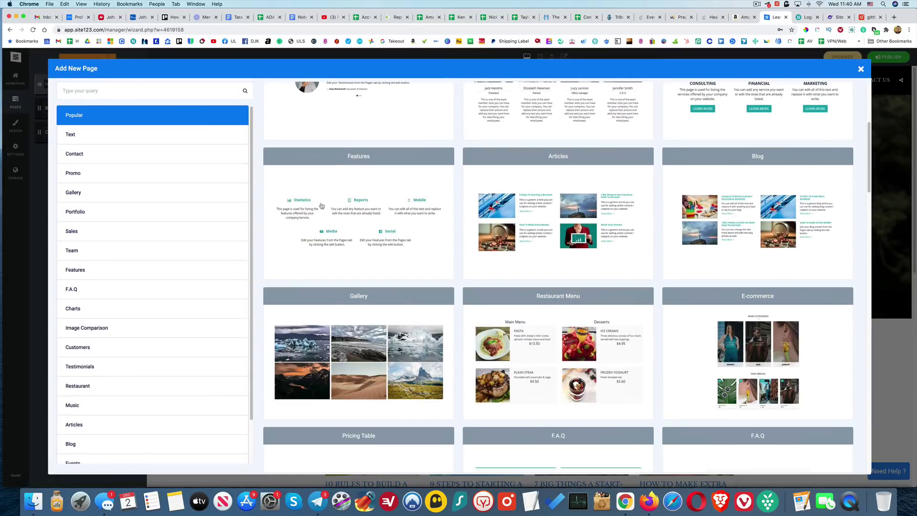
scroll(321, 206, down, 2)
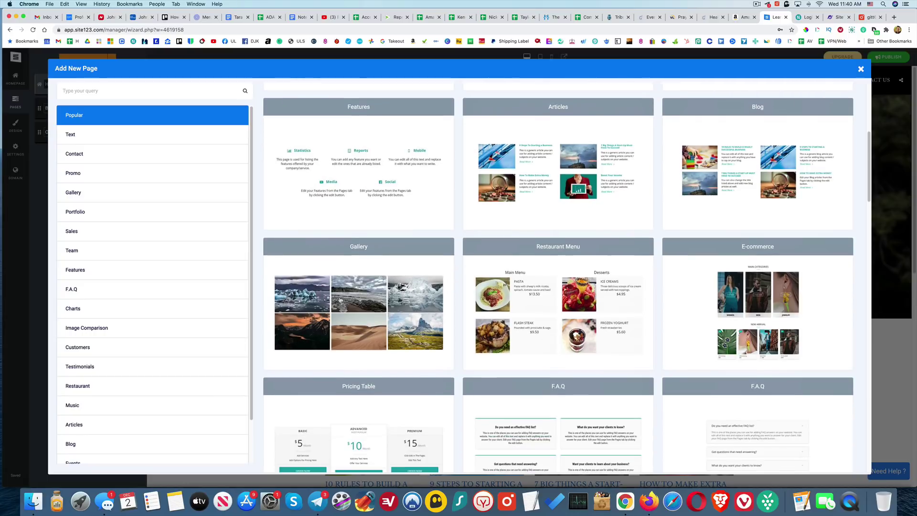
scroll(341, 298, down, 2)
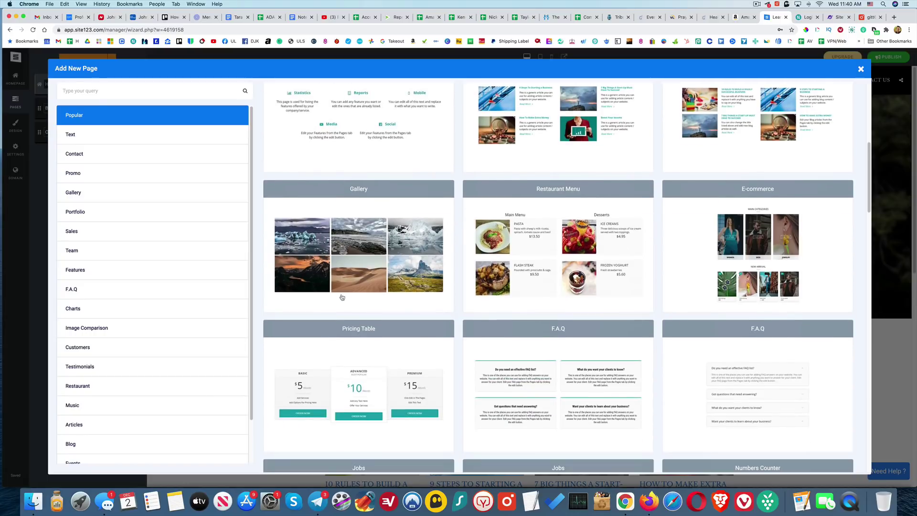
scroll(342, 298, down, 4)
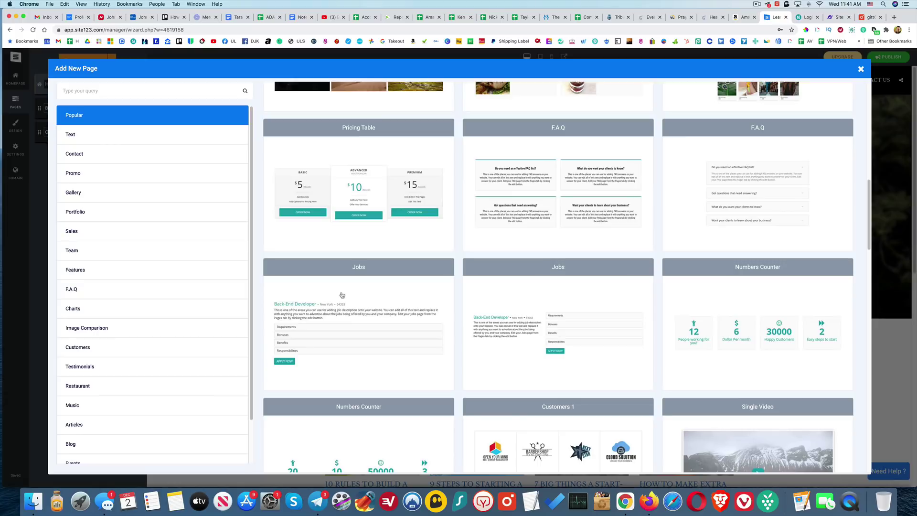
scroll(374, 292, down, 4)
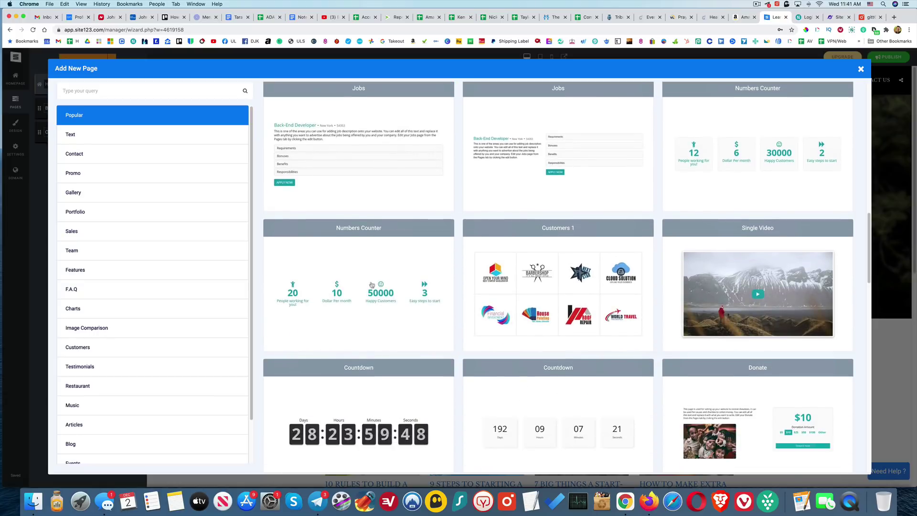
scroll(520, 274, down, 2)
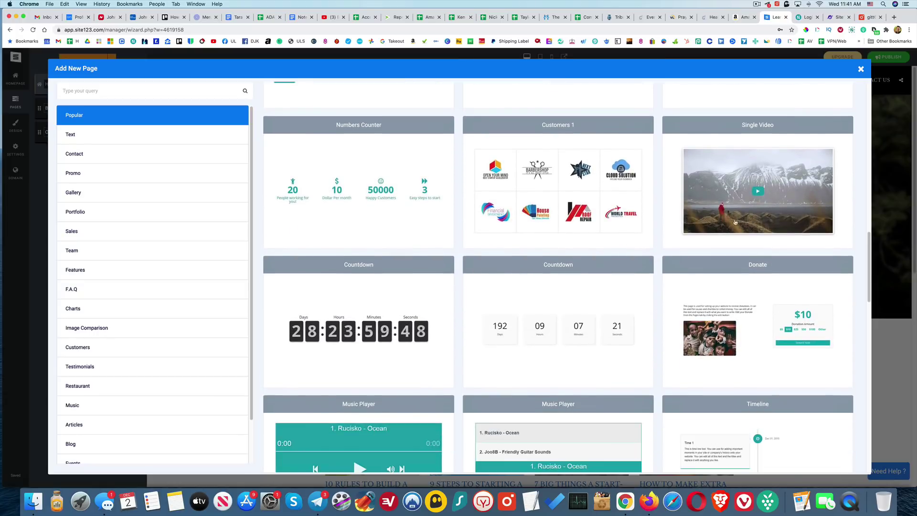
scroll(402, 241, down, 1)
scroll(423, 272, down, 3)
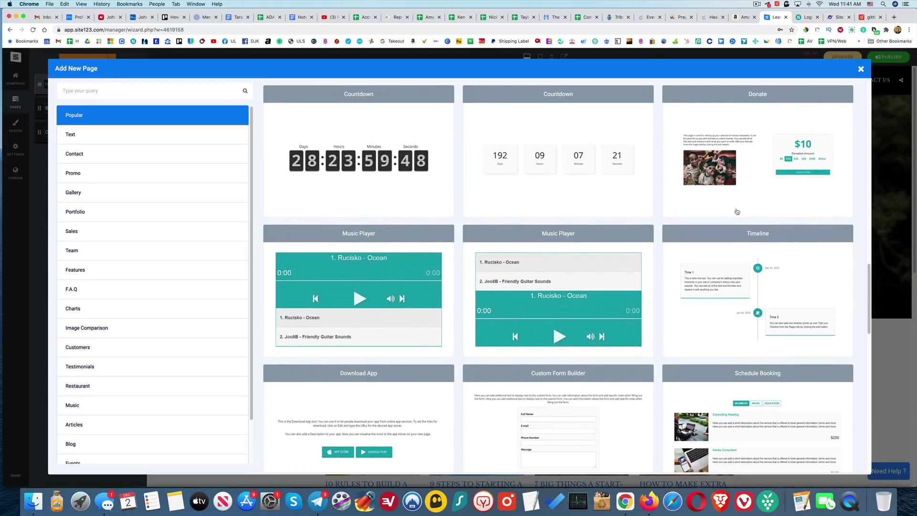
scroll(614, 231, down, 6)
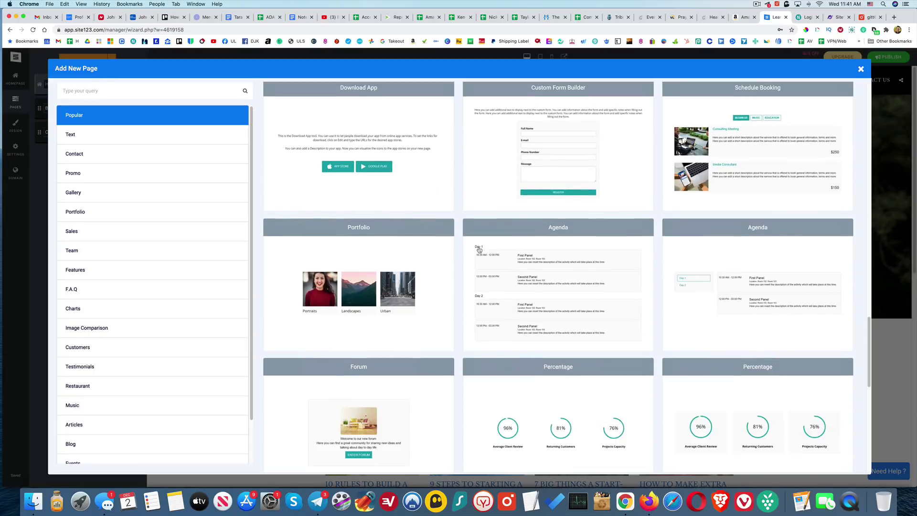
scroll(478, 249, down, 1)
scroll(420, 253, down, 3)
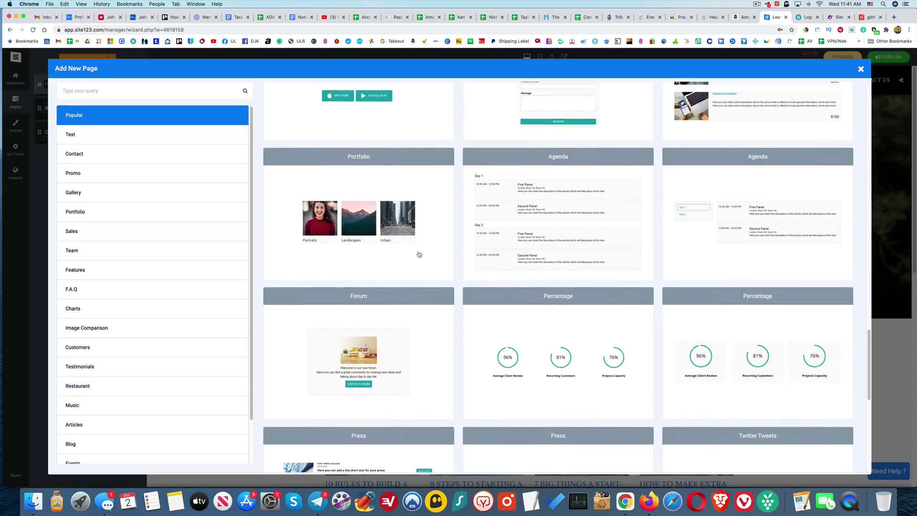
scroll(516, 262, down, 3)
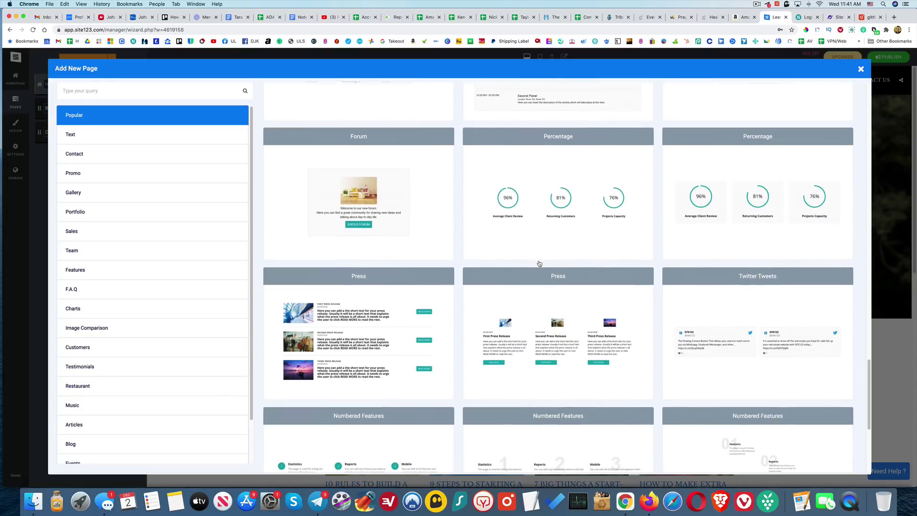
scroll(450, 264, down, 3)
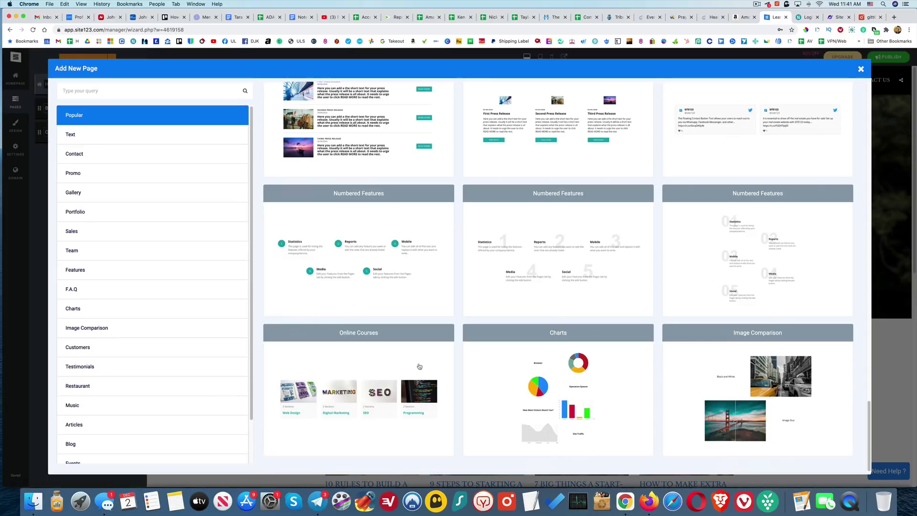
scroll(425, 347, down, 15)
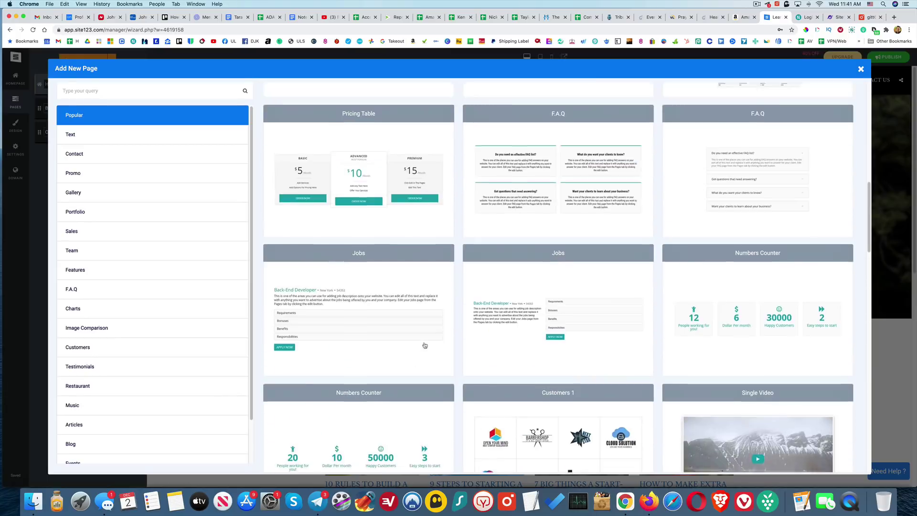
scroll(425, 345, up, 5)
click(358, 267)
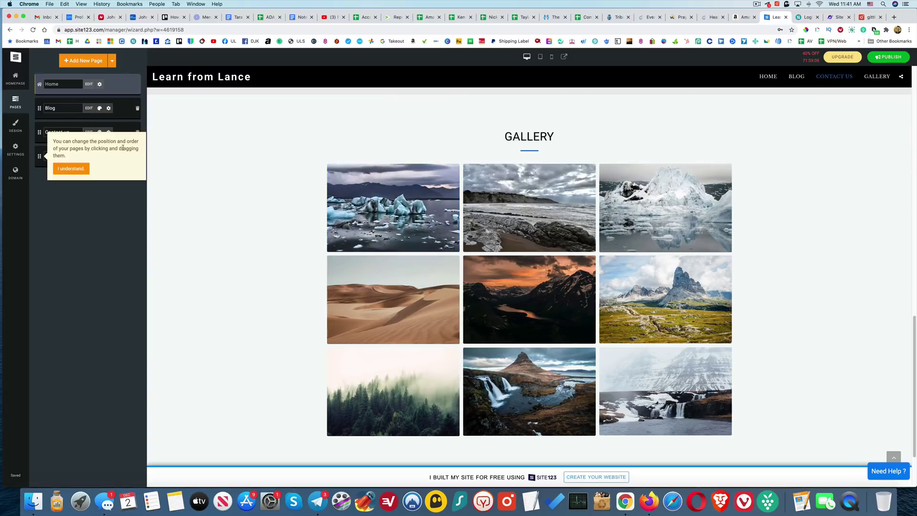
- Dismiss the reordering tip and move Gallery above Contact us in the page list
click(75, 173)
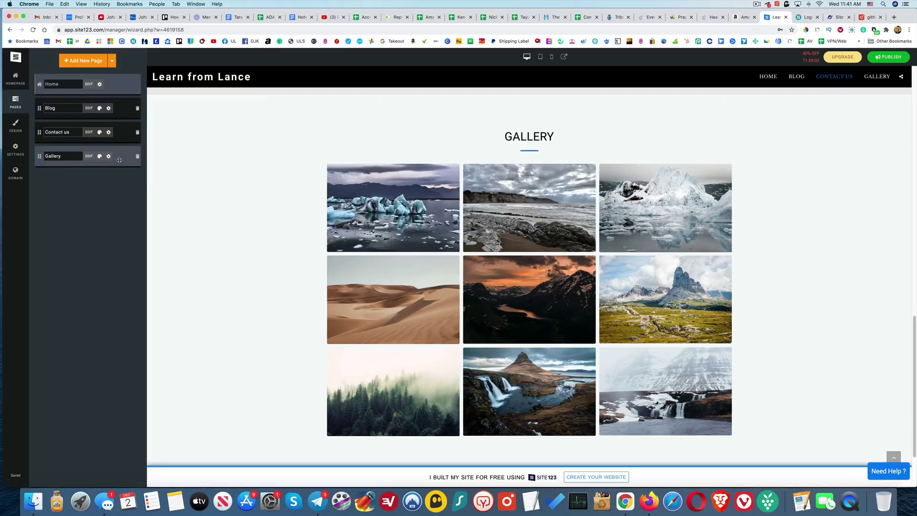
drag(119, 160, 125, 136)
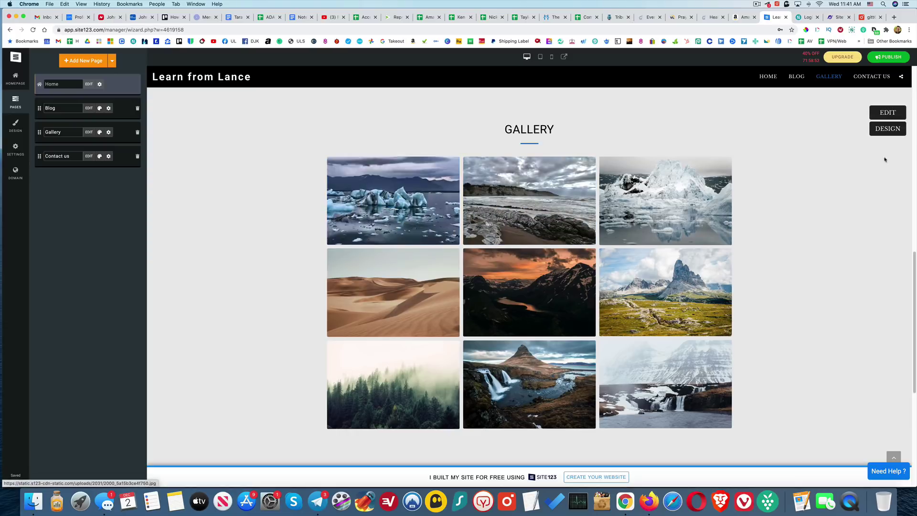
- Look through the gallery's image editing and upload windows without changes, then close the Gallery editor
click(887, 113)
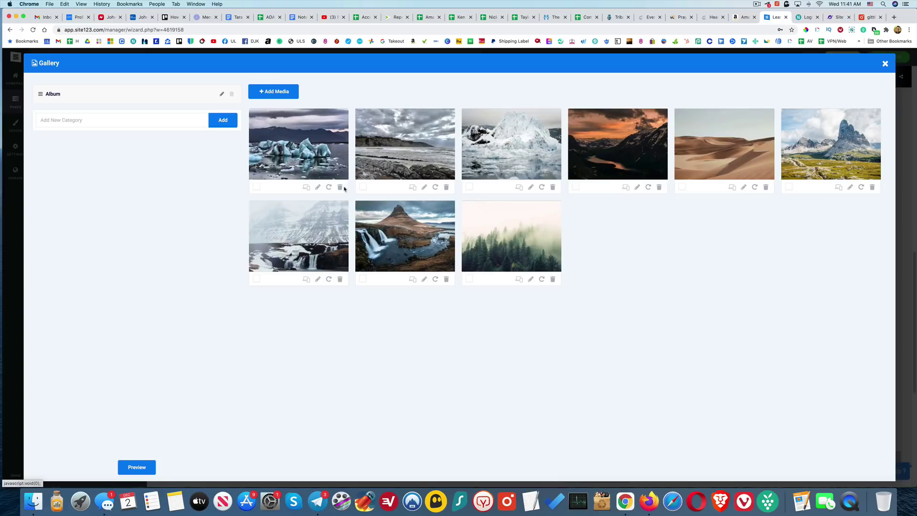
click(317, 187)
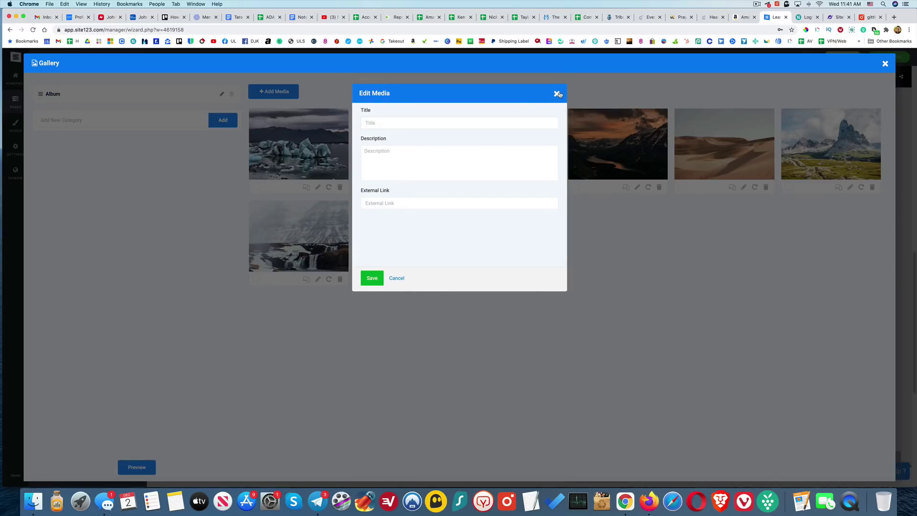
click(557, 94)
click(123, 120)
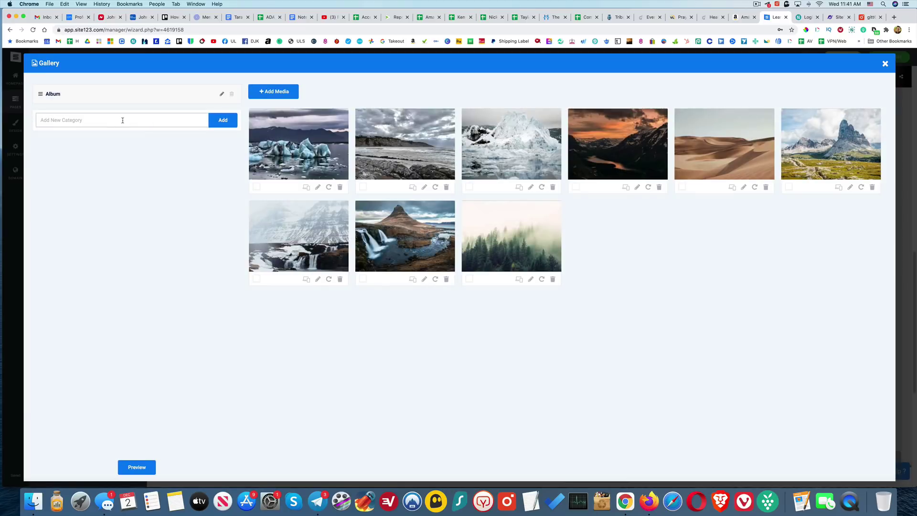
click(262, 96)
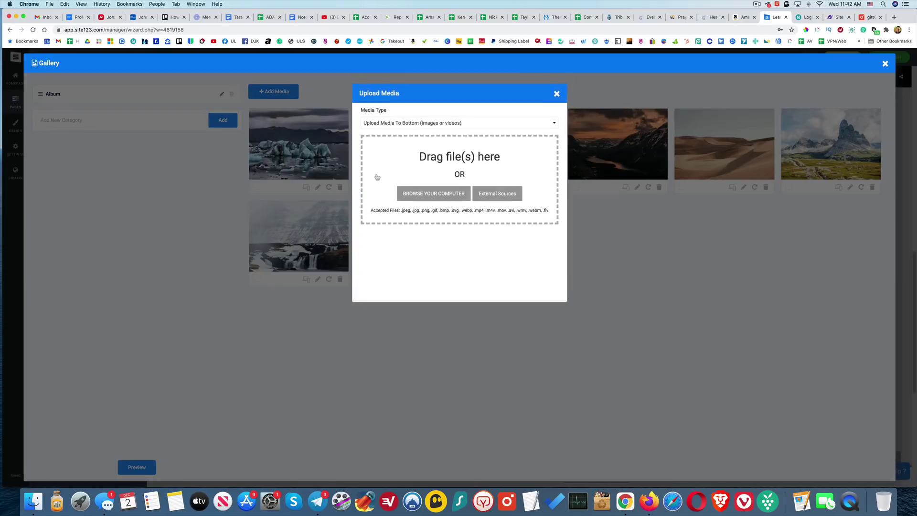
click(557, 94)
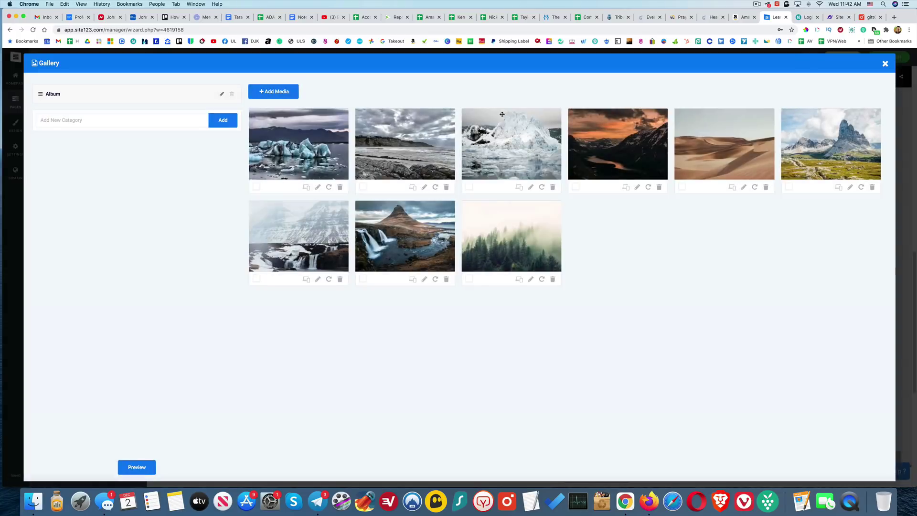
click(885, 63)
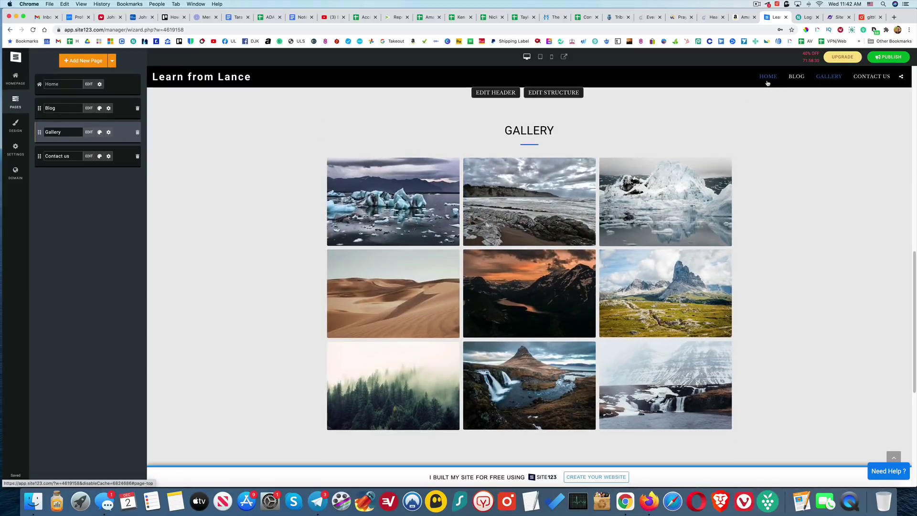
- Jump to the Blog section from the site menu
click(791, 79)
scroll(790, 82, up, 5)
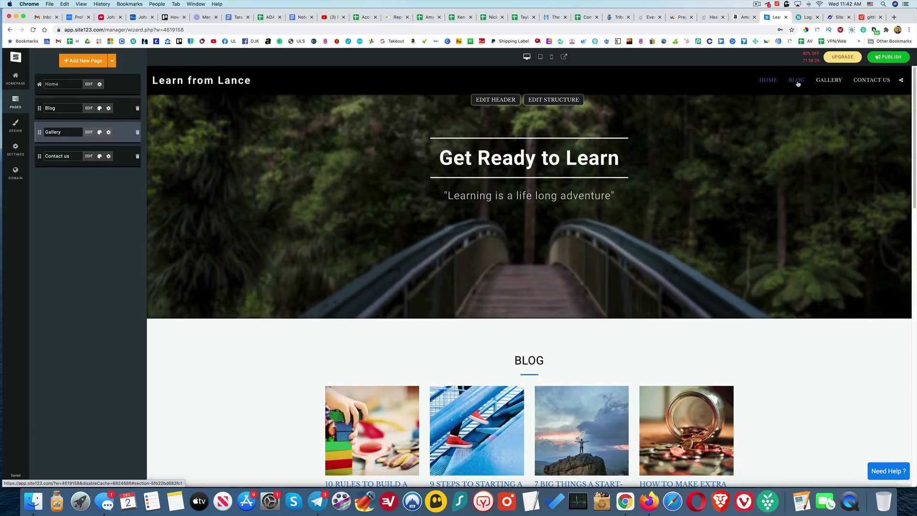
click(797, 80)
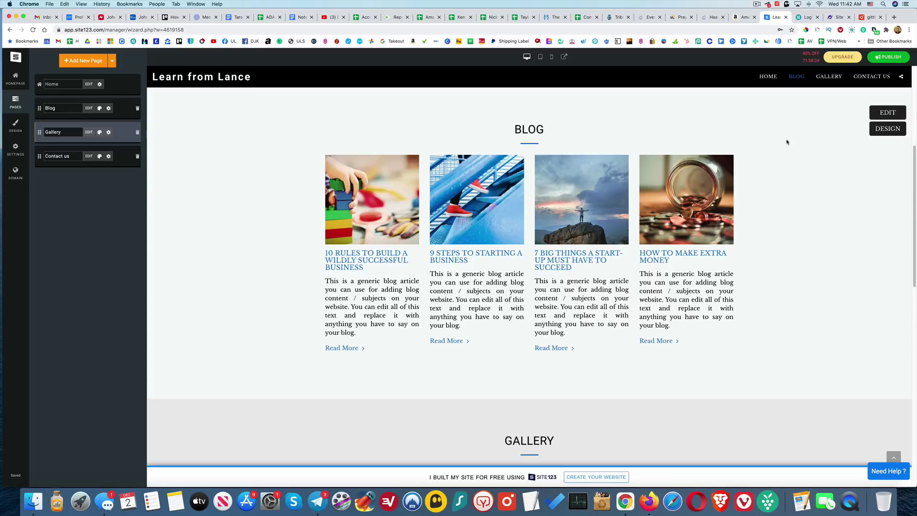
- Open a new blog post form in the posts manager, then discard it without saving
click(888, 113)
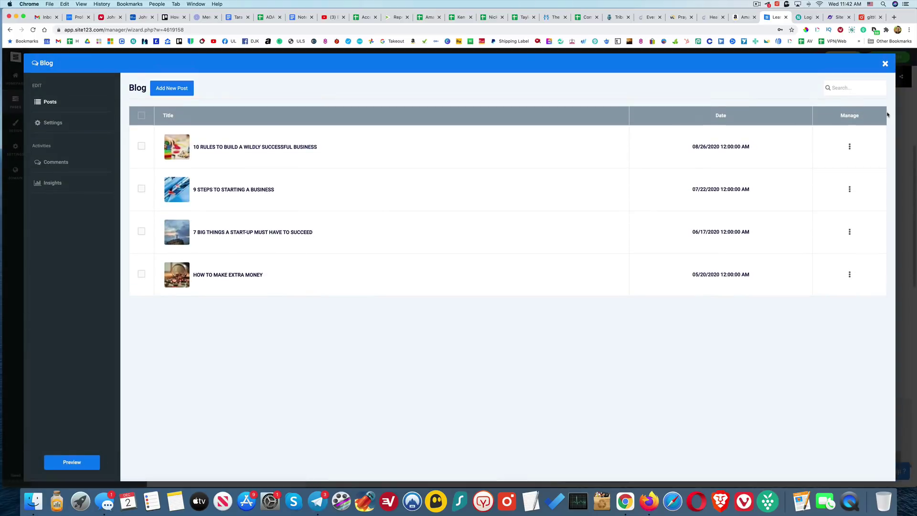
click(173, 88)
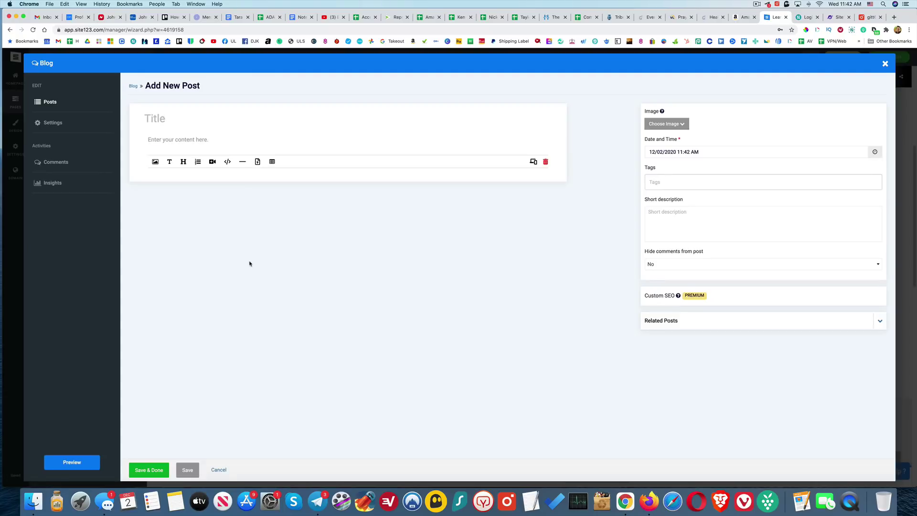
click(161, 119)
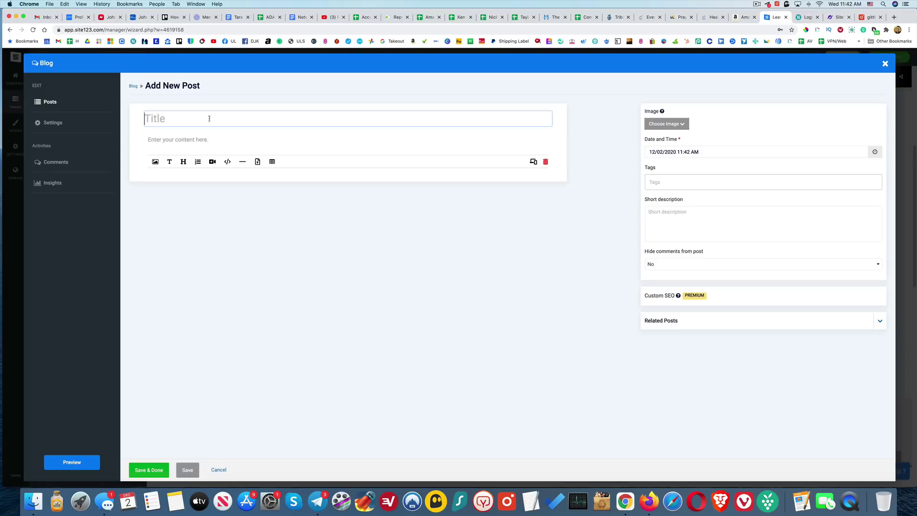
click(188, 140)
click(885, 64)
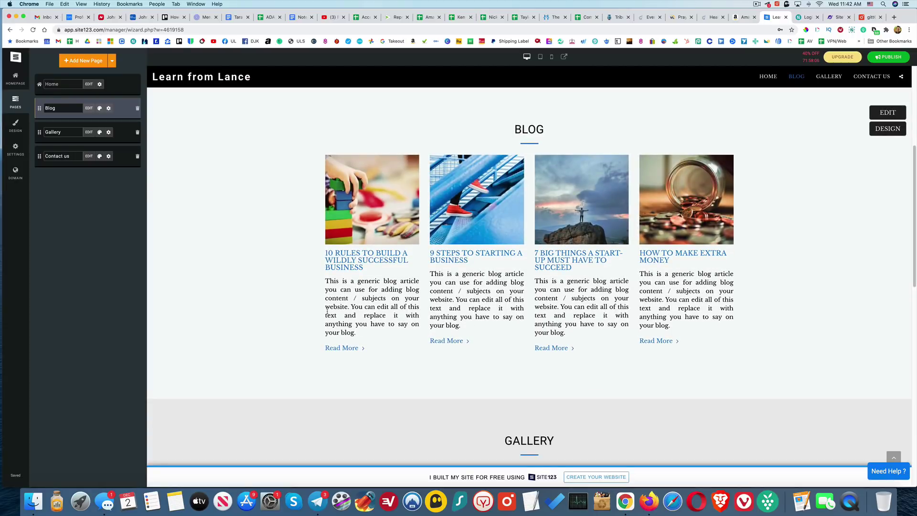
scroll(326, 313, down, 3)
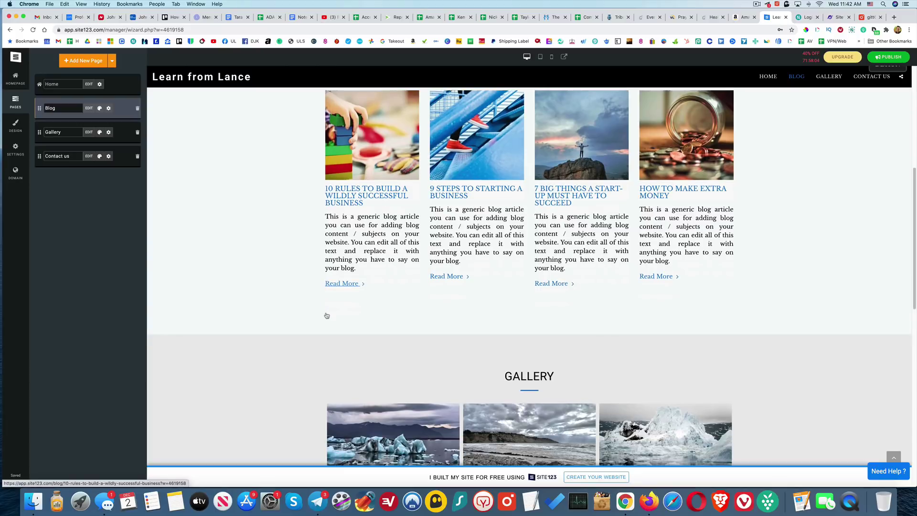
scroll(325, 315, up, 6)
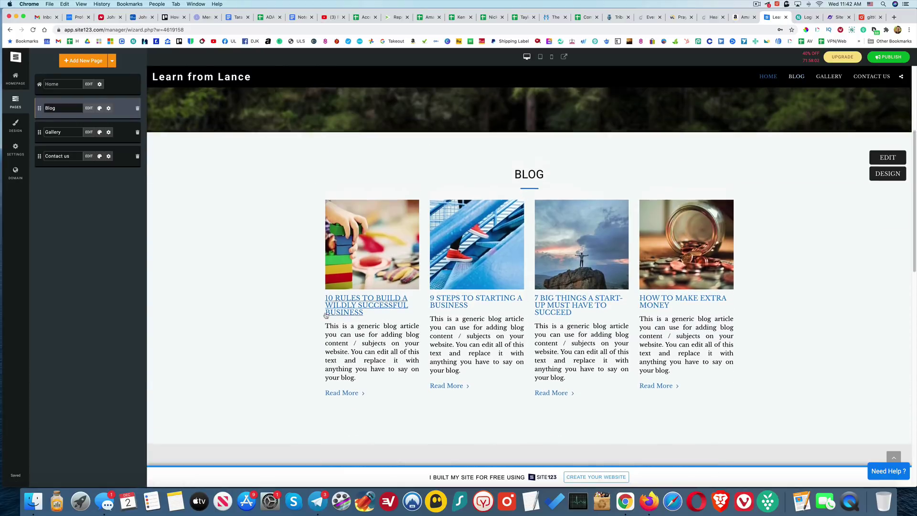
scroll(325, 314, down, 5)
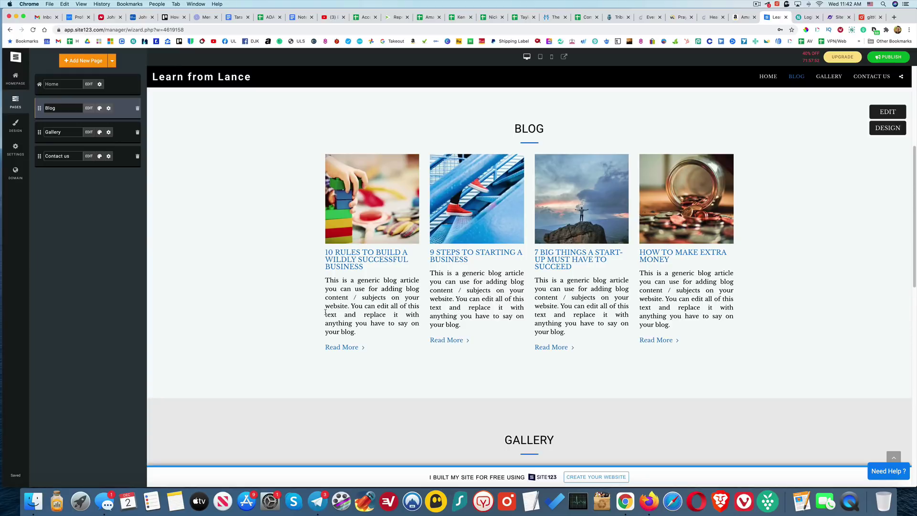
scroll(299, 289, up, 5)
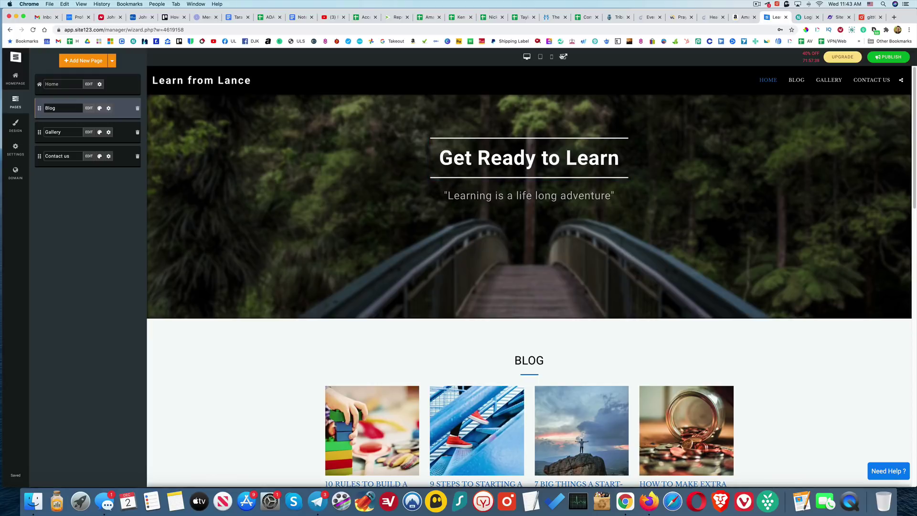
click(552, 57)
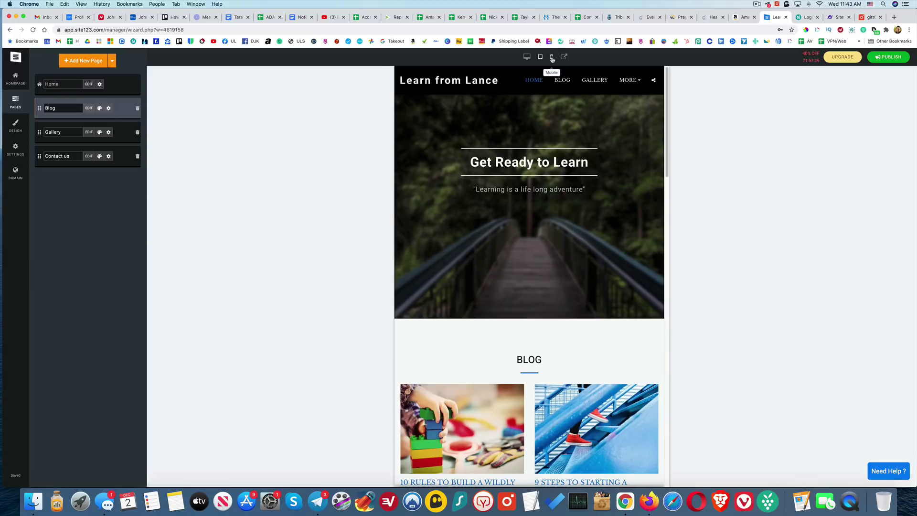
scroll(552, 225, down, 5)
scroll(551, 226, up, 5)
scroll(552, 226, down, 8)
scroll(547, 191, up, 8)
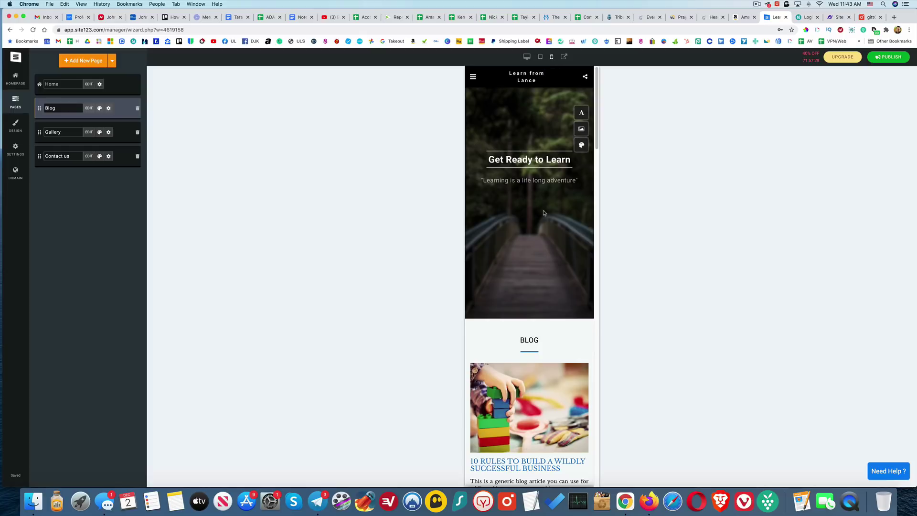
scroll(539, 195, down, 10)
scroll(538, 194, up, 8)
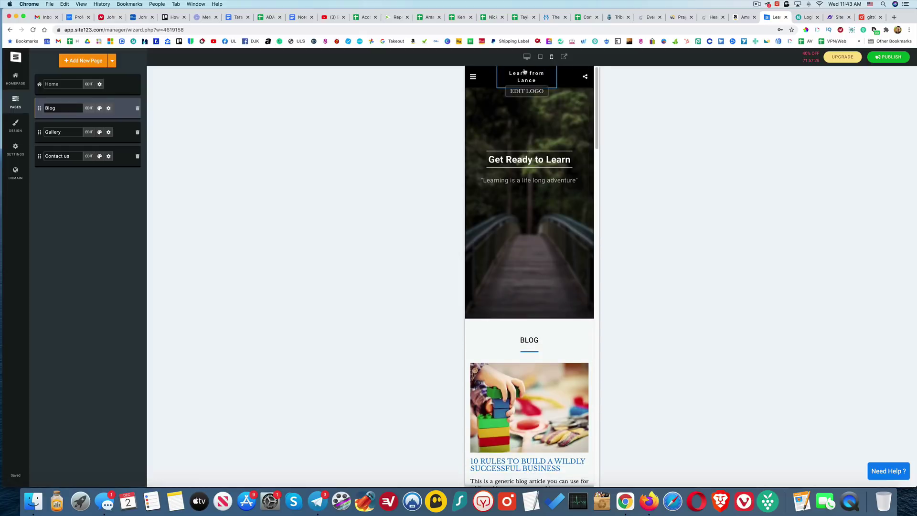
click(527, 57)
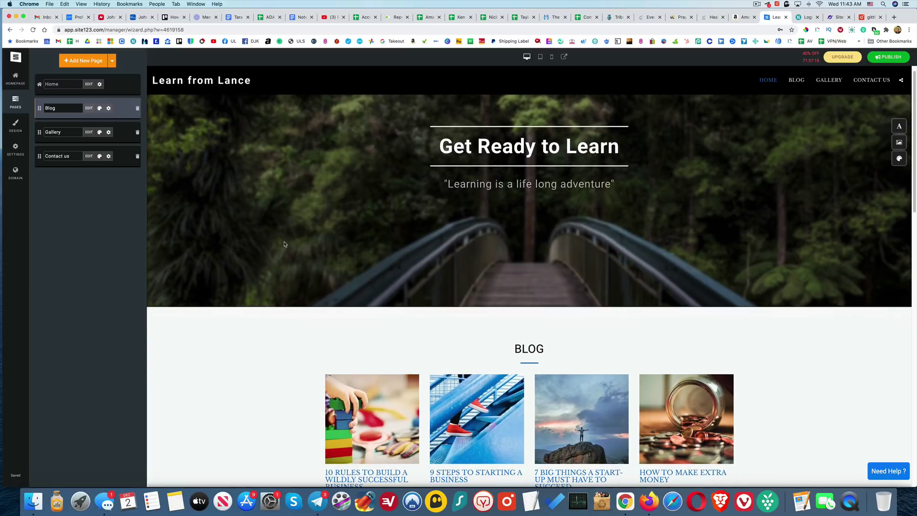
scroll(284, 244, down, 4)
scroll(284, 244, up, 4)
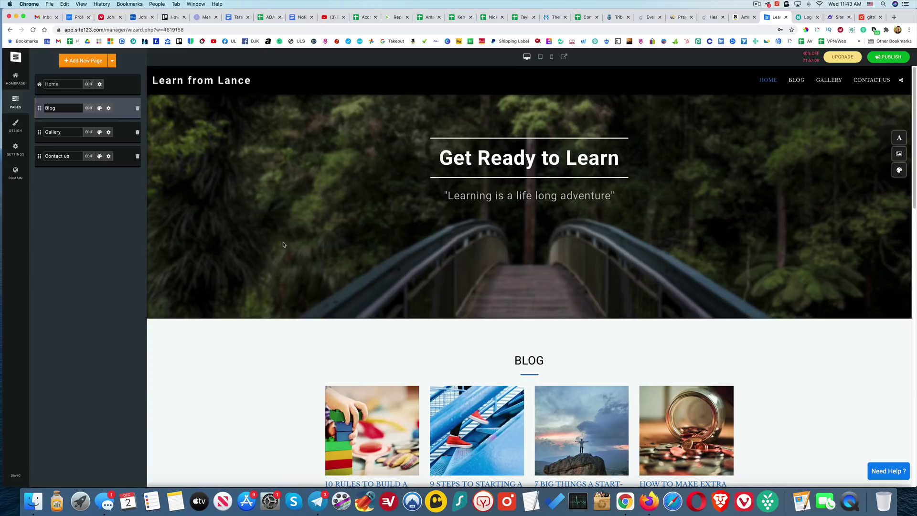
scroll(282, 245, down, 5)
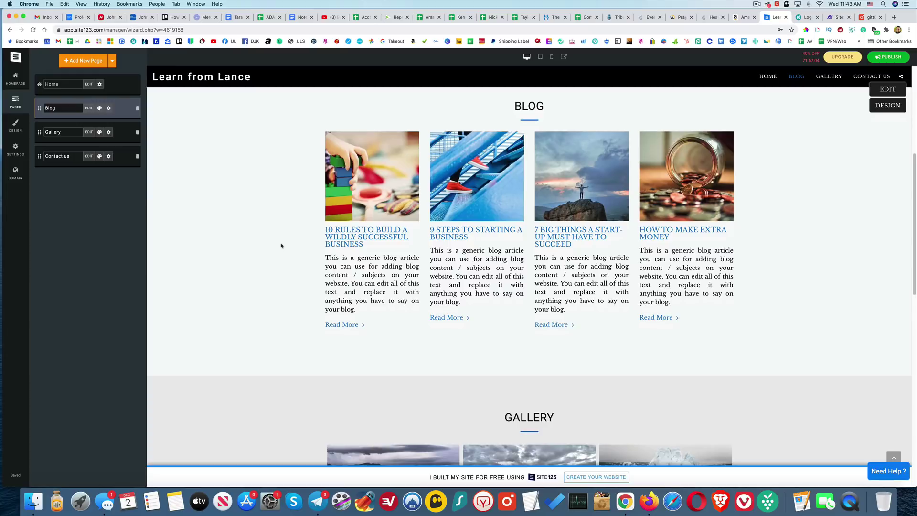
scroll(281, 245, down, 3)
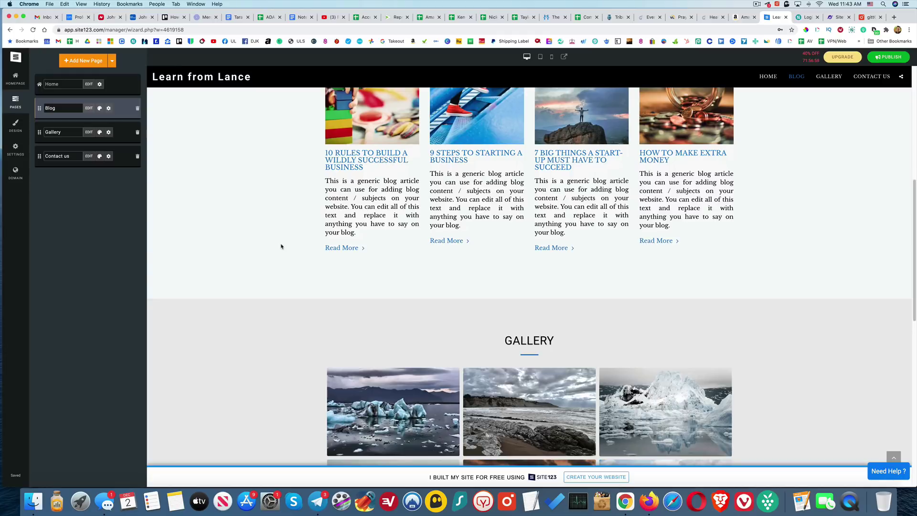
scroll(307, 292, up, 7)
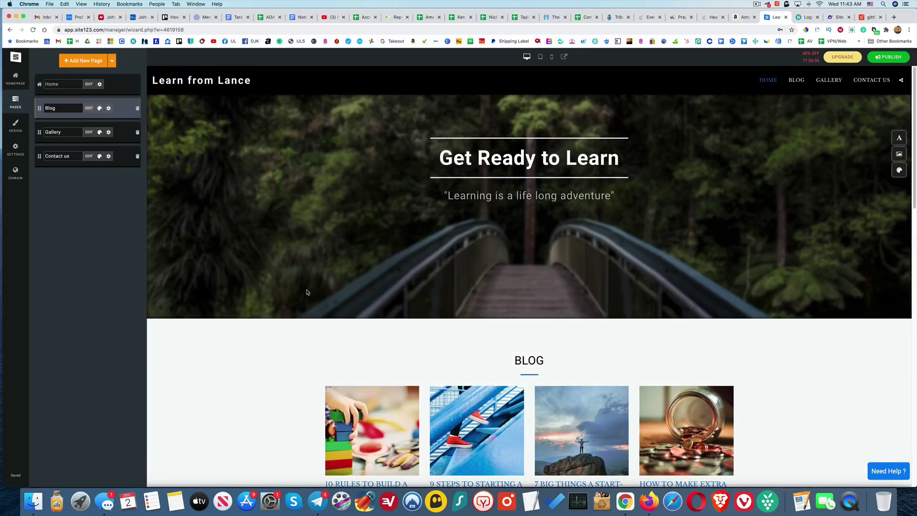
scroll(307, 292, down, 5)
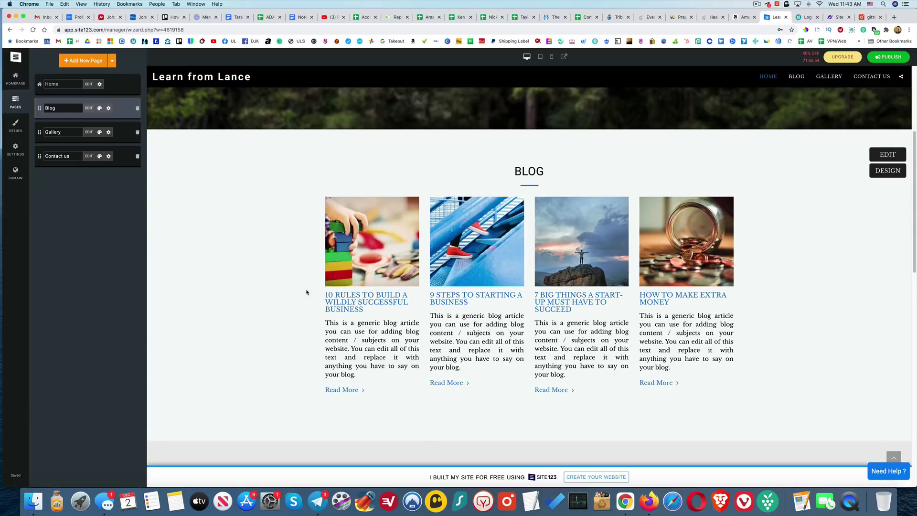
scroll(306, 292, down, 1)
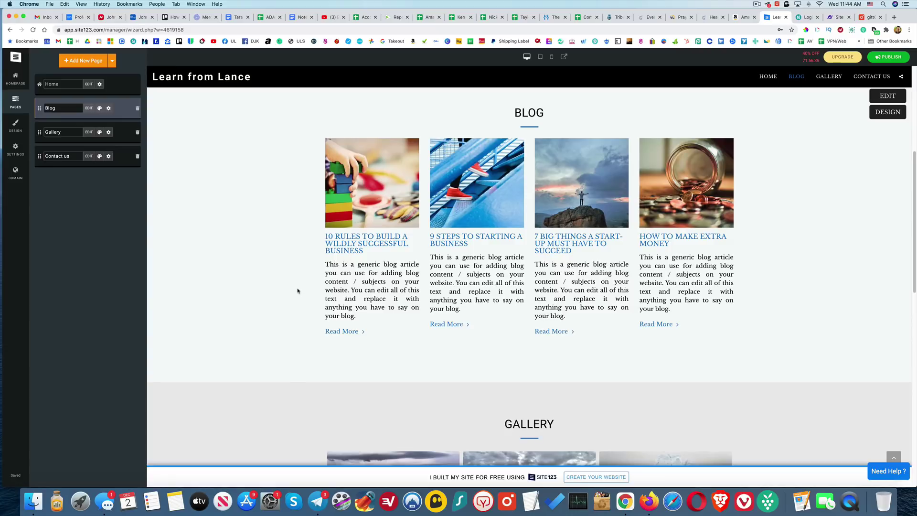
scroll(298, 291, down, 1)
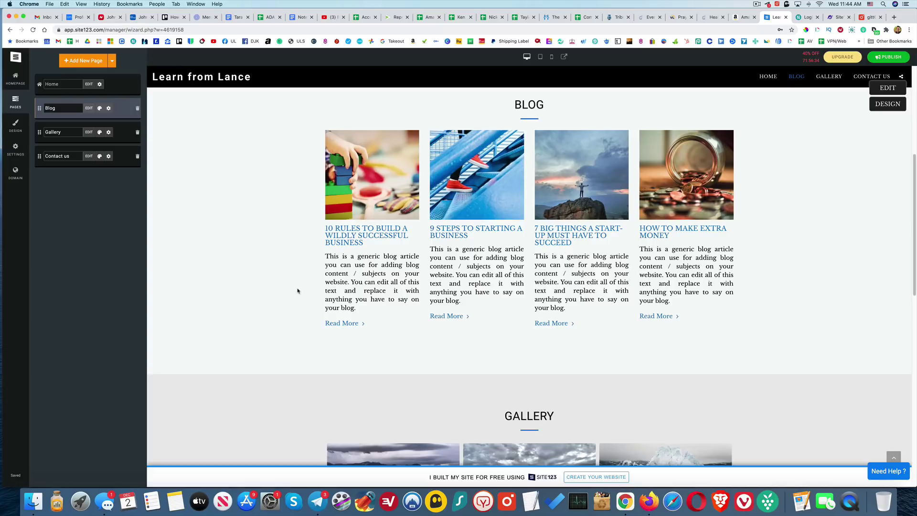
scroll(298, 291, up, 5)
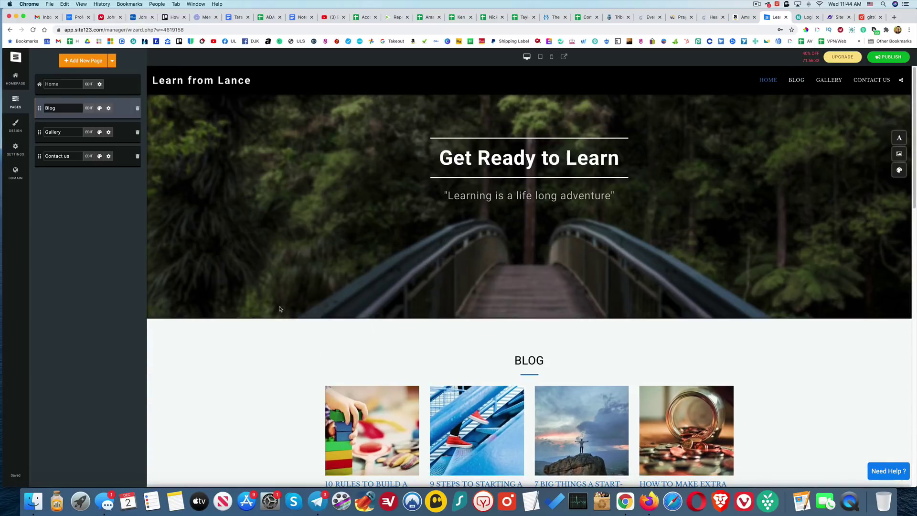